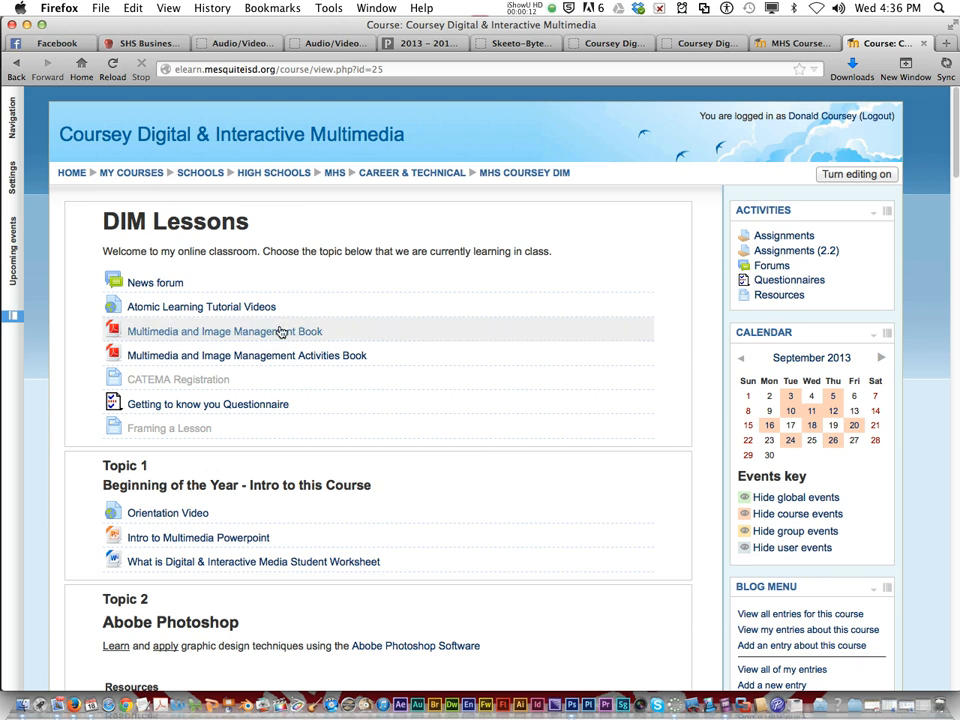
Step: Open the Remove Color assignment listed under the Adobe Photoshop topic of the course page
scroll(246, 388, down, 5)
scroll(244, 393, down, 1)
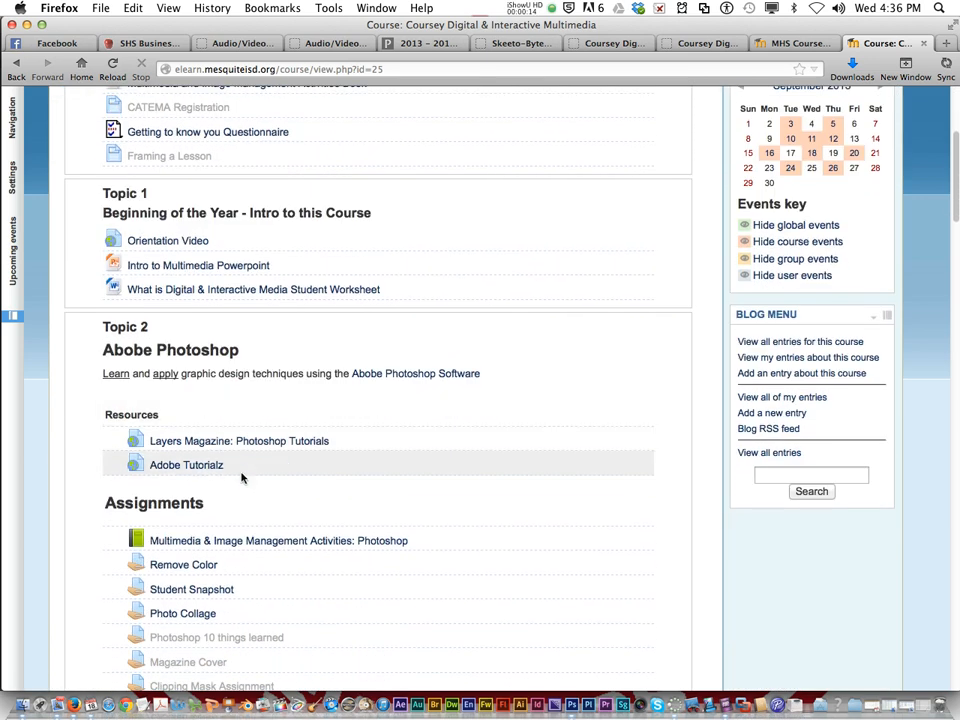
click(185, 565)
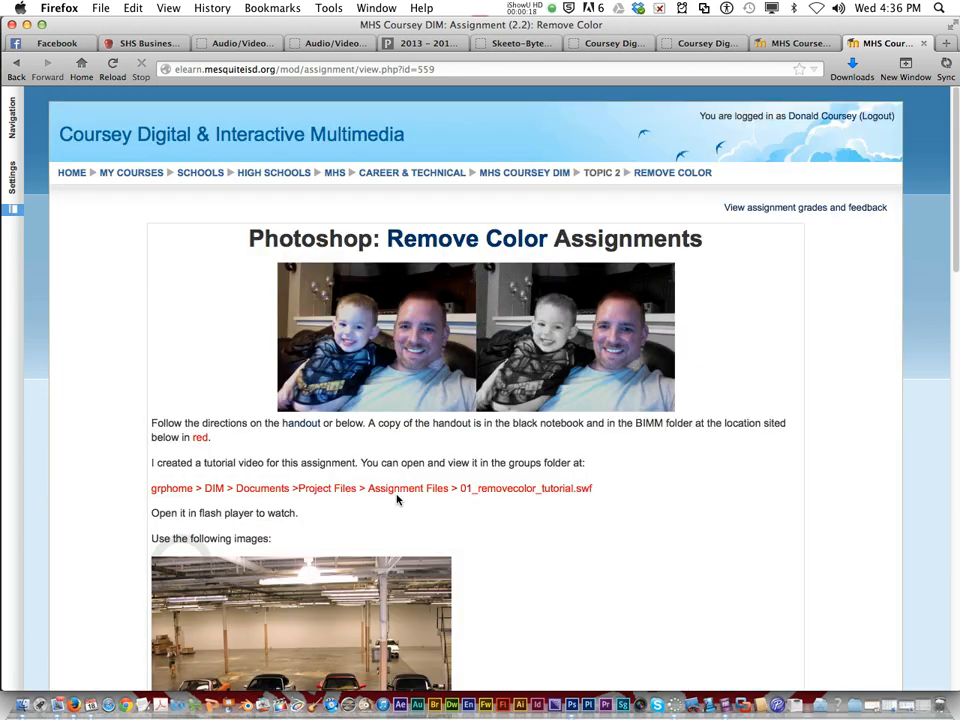
Step: Review the Remove Color assignment page, examining its example photos, source images, instructions and deliverables
scroll(627, 490, down, 3)
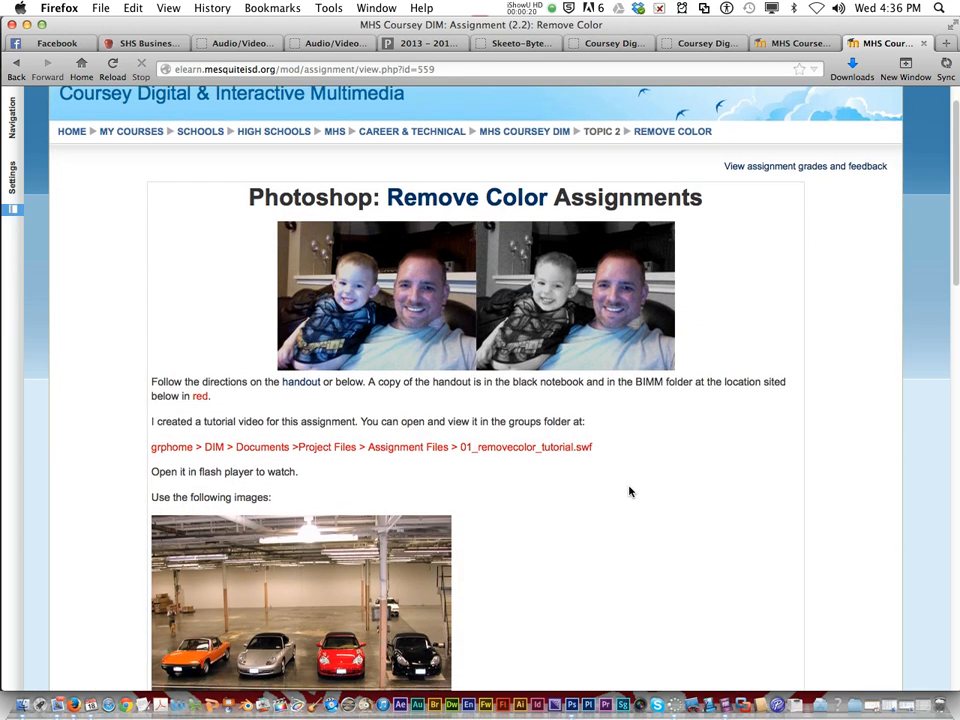
scroll(600, 485, down, 2)
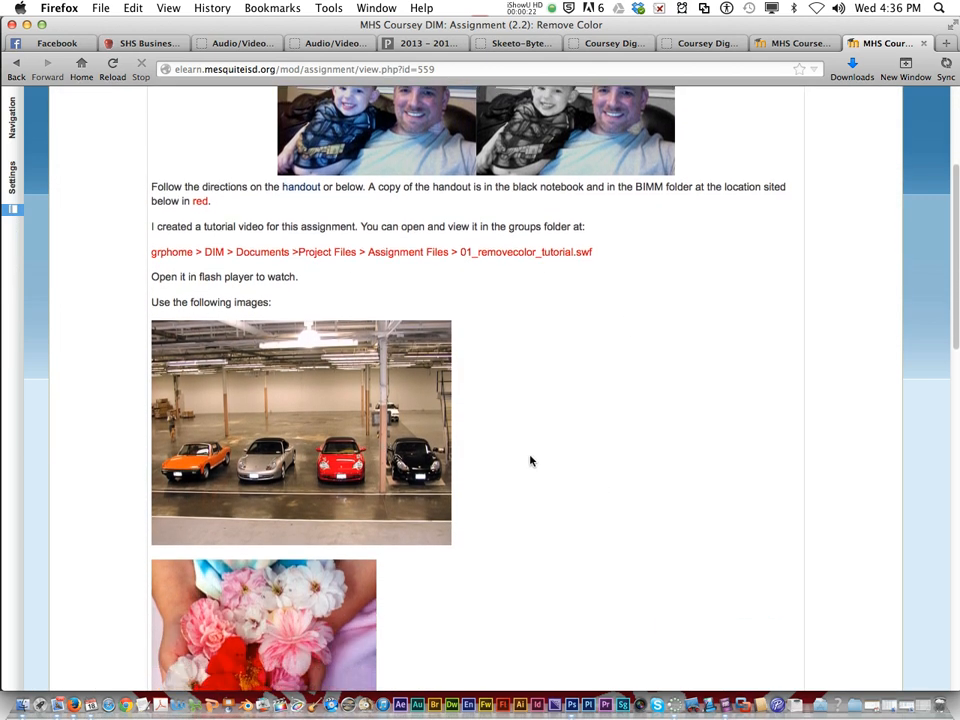
scroll(531, 460, down, 12)
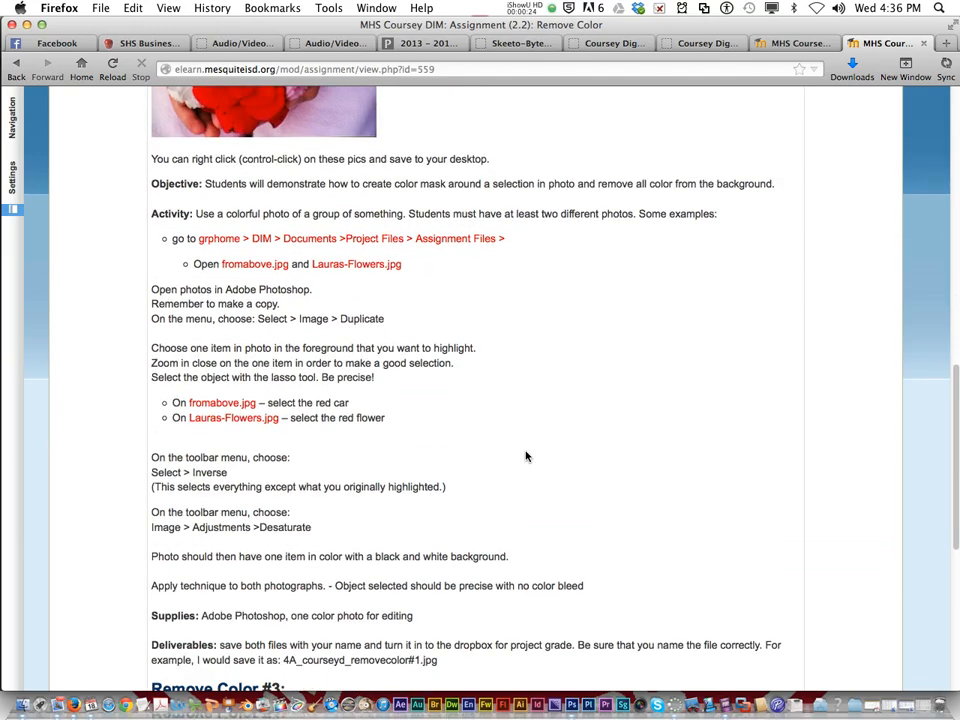
scroll(526, 457, down, 3)
scroll(526, 457, up, 14)
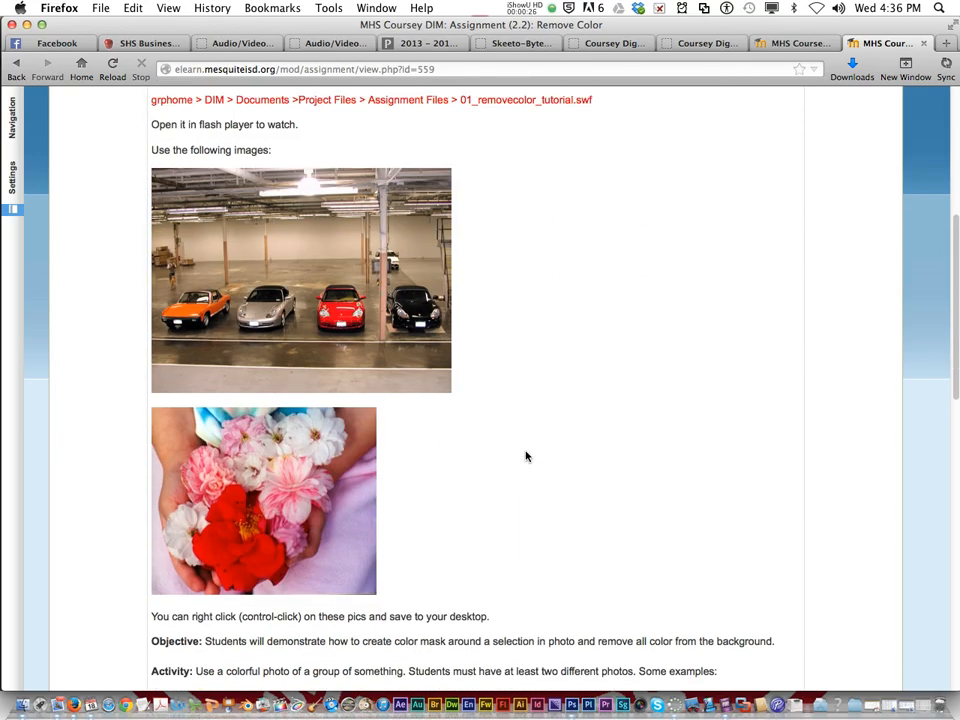
scroll(526, 457, up, 7)
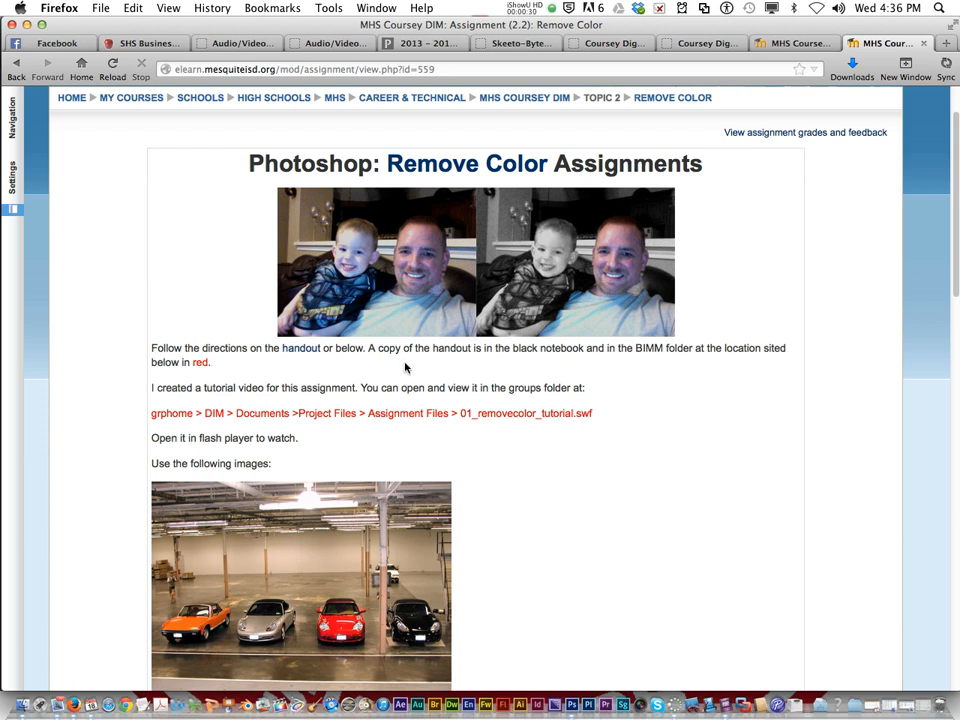
scroll(340, 411, down, 1)
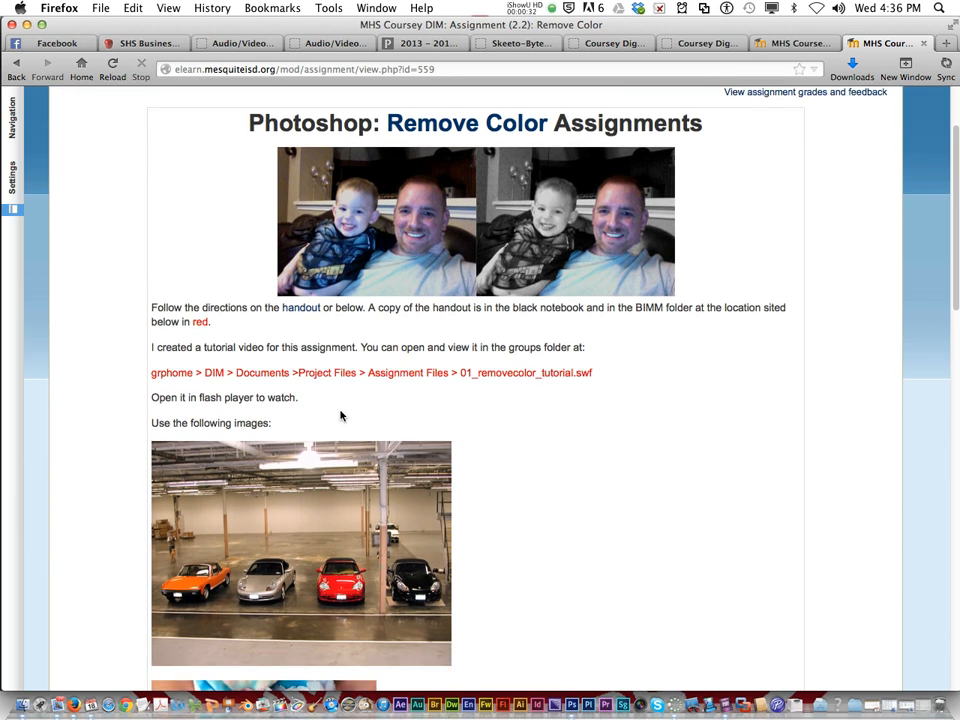
scroll(340, 416, down, 5)
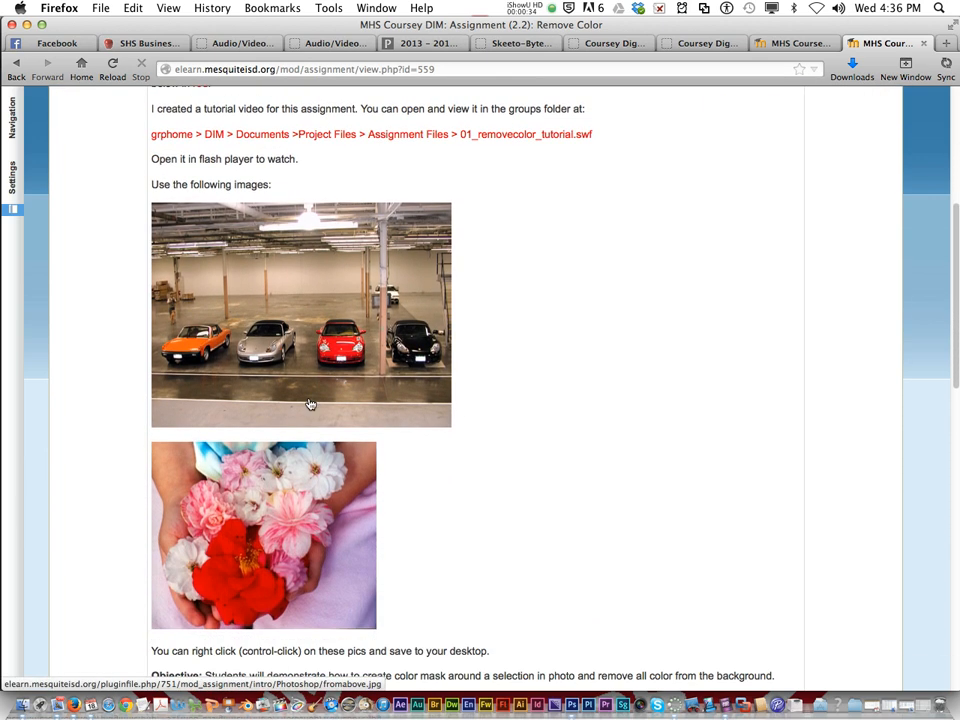
scroll(275, 354, down, 1)
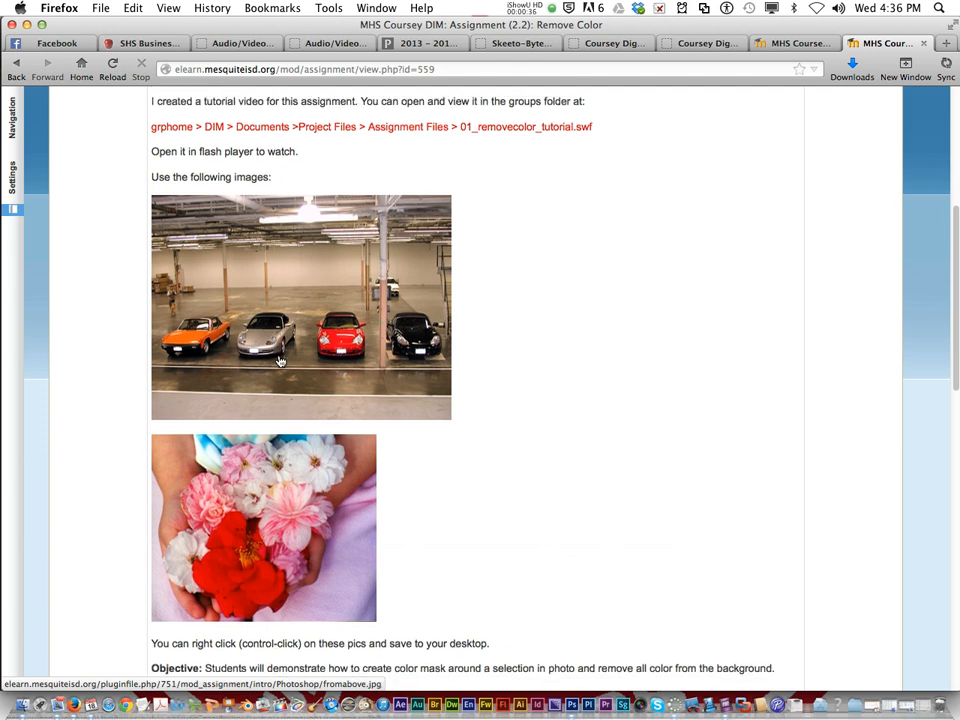
Step: Save the photo of the parked cars as fromabove.jpg in the 1_6wks folder inside Documents
right_click(258, 329)
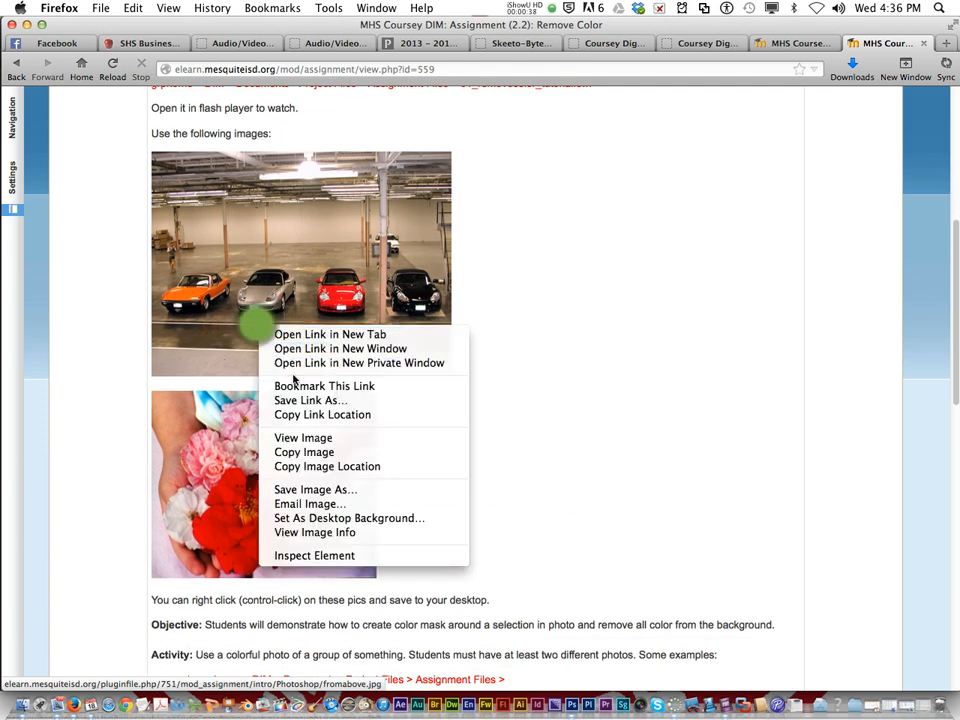
right_click(253, 281)
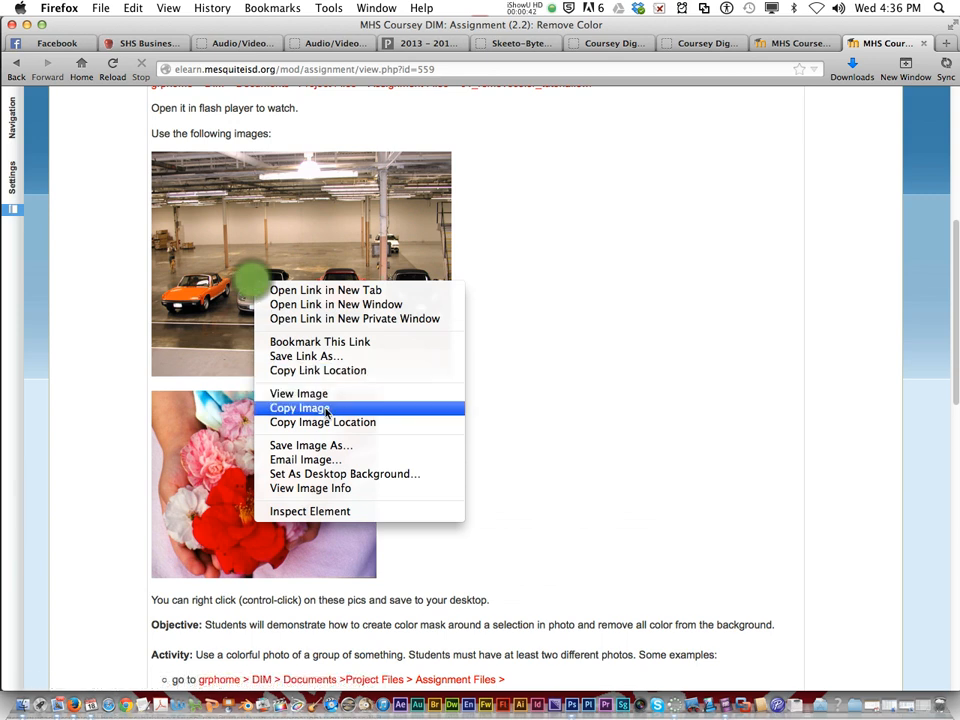
click(305, 445)
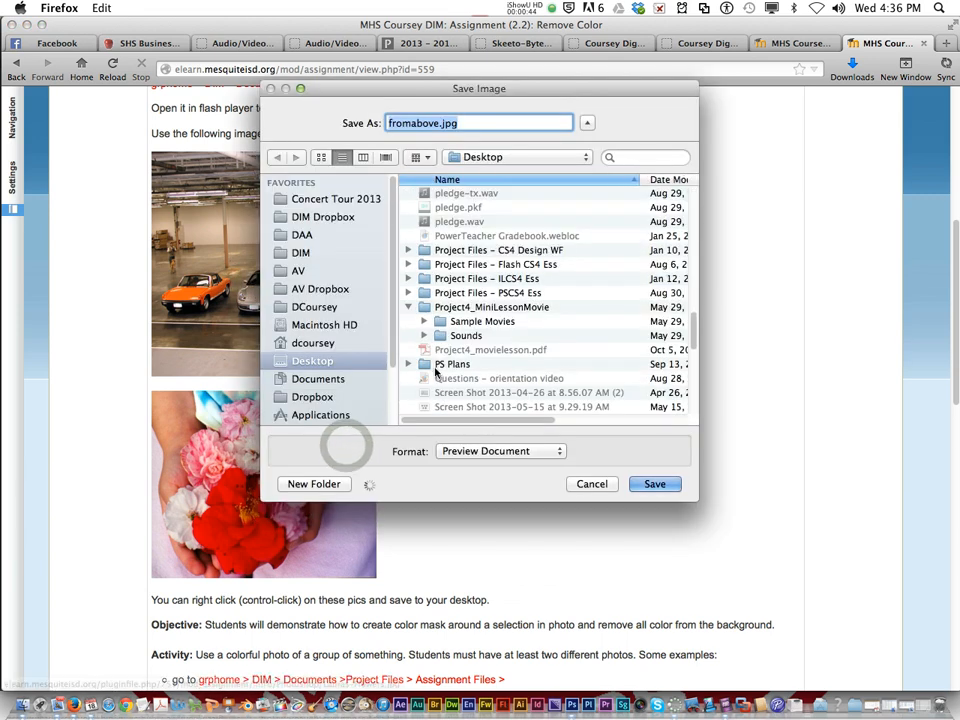
click(320, 379)
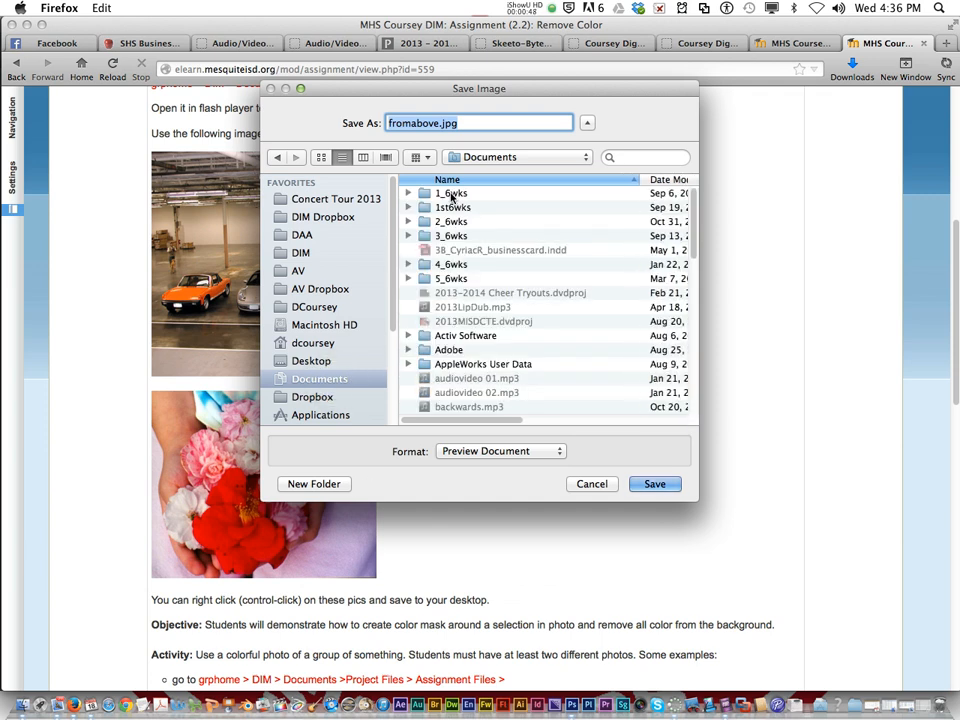
double_click(450, 194)
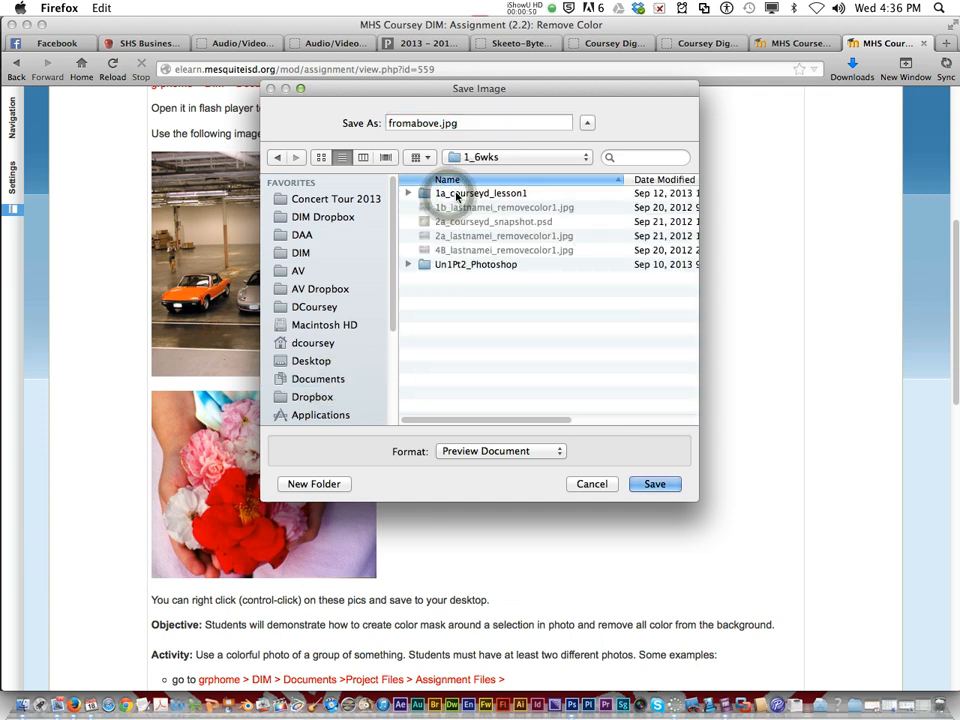
double_click(455, 193)
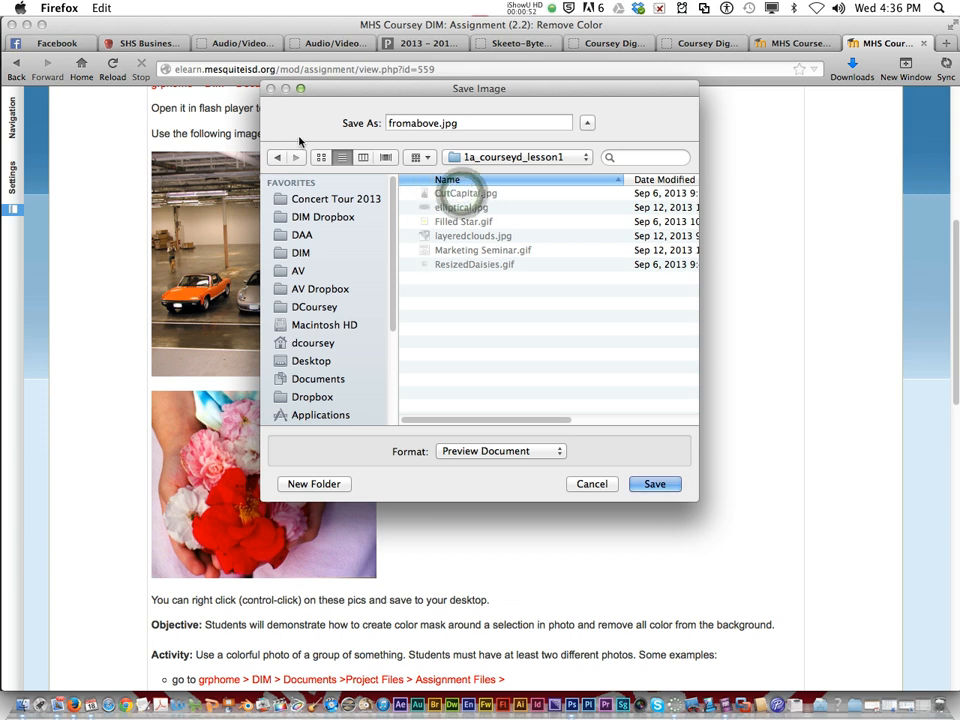
click(277, 157)
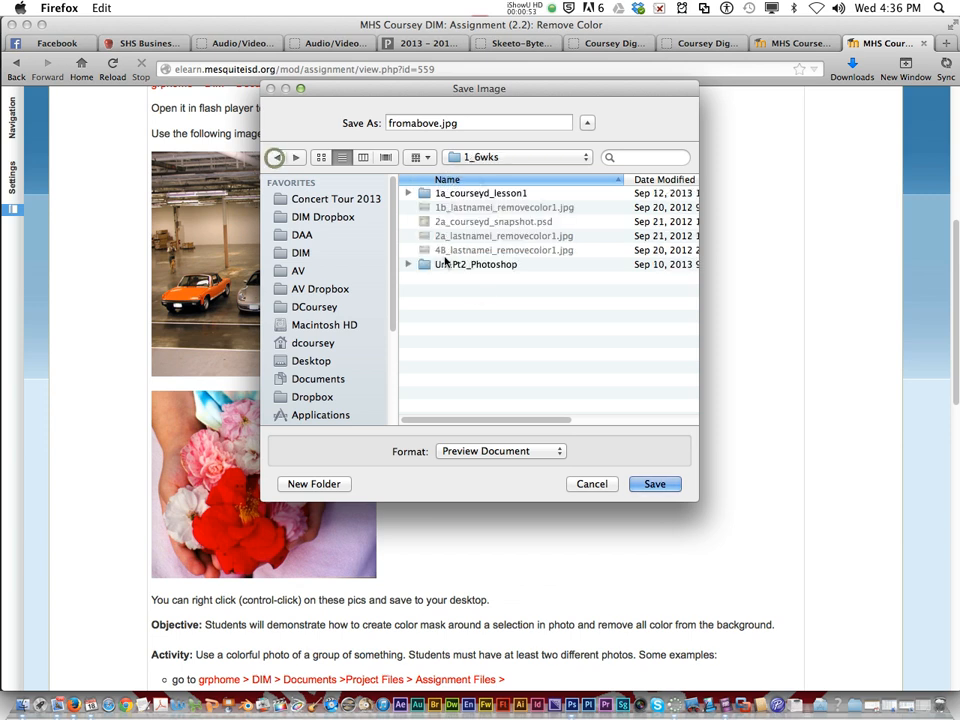
click(454, 316)
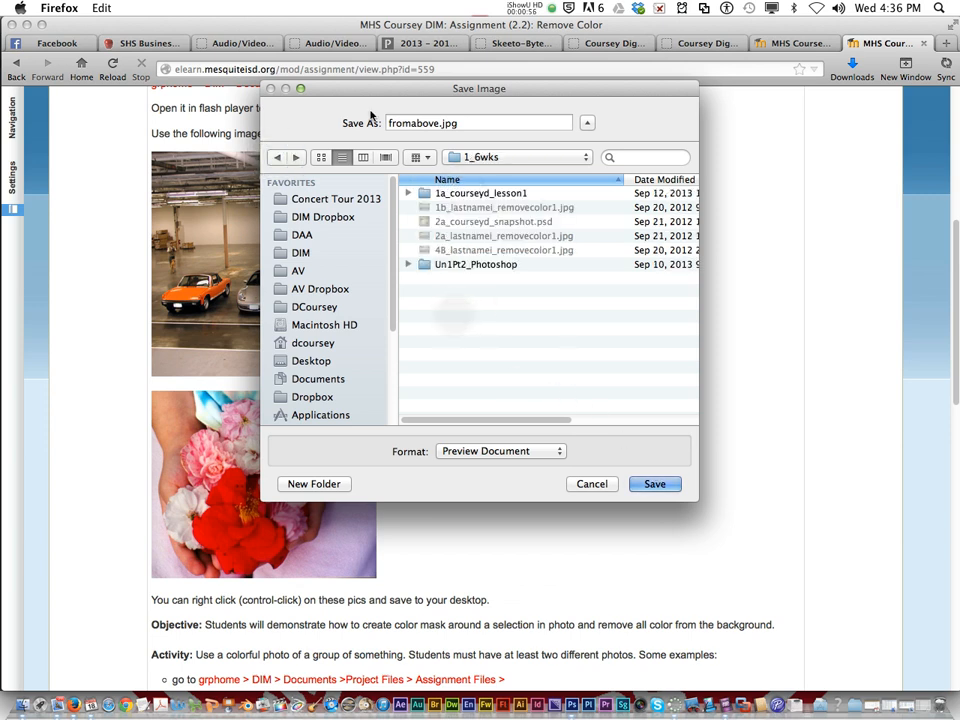
click(655, 484)
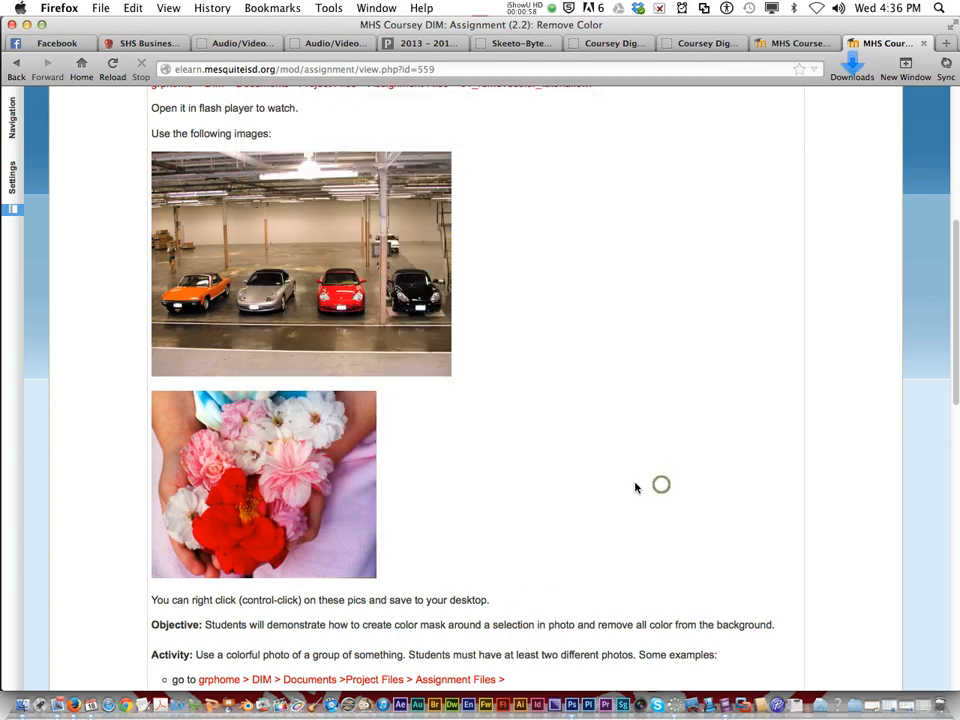
Step: Save the flower photo as Lauras-Flowers.jpg in the 1_6wks folder
right_click(282, 493)
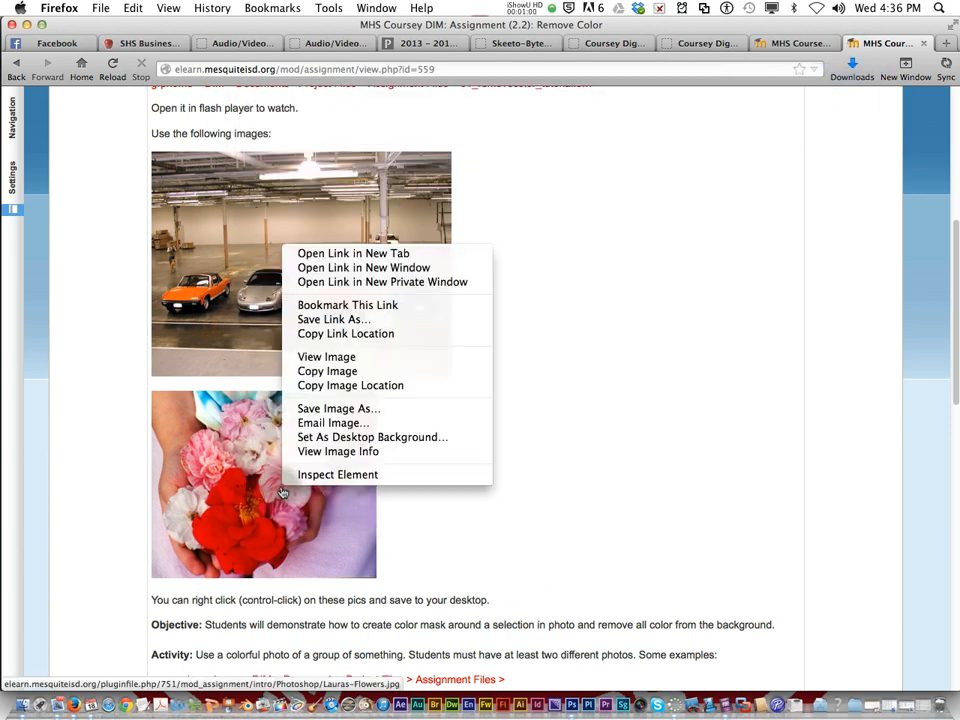
click(320, 409)
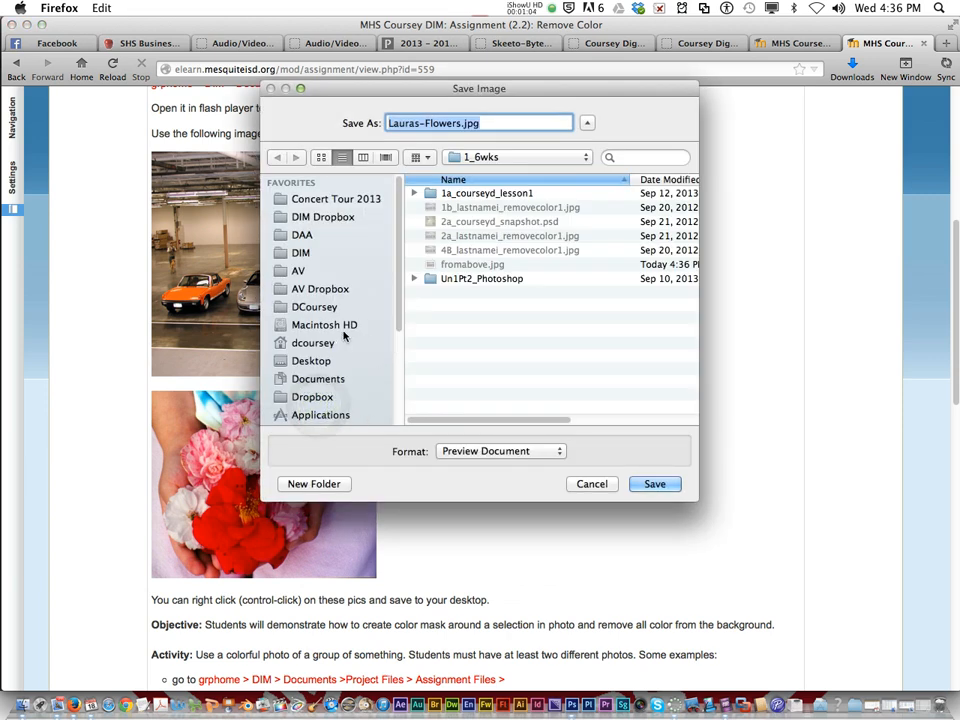
click(502, 158)
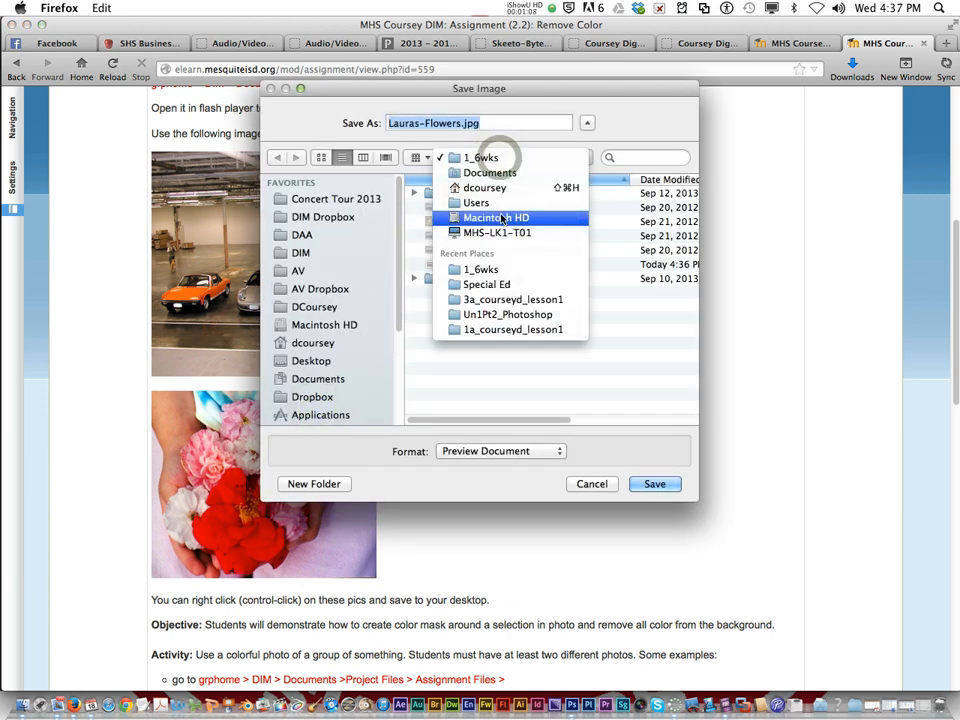
click(500, 269)
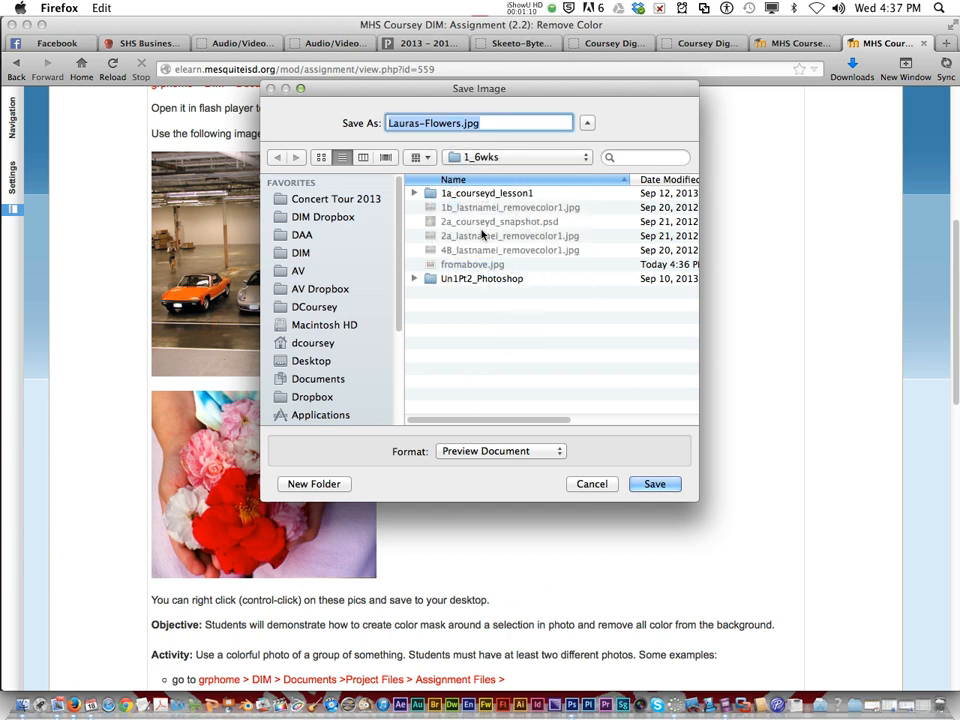
click(655, 485)
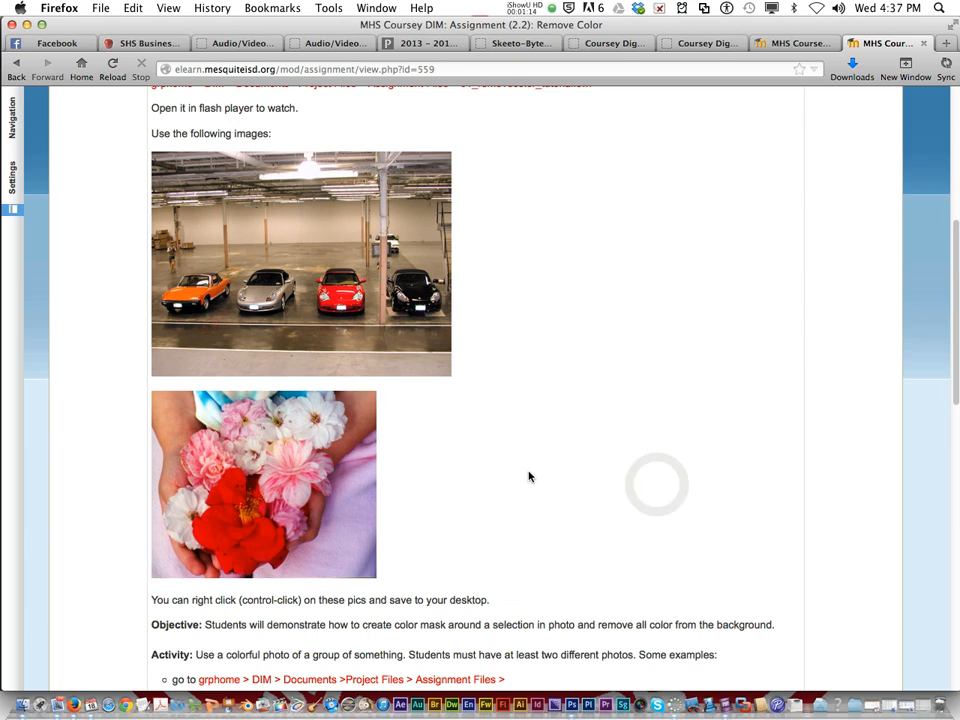
Step: Read the assignment's Remove Color #3 task and the instructions for duplicating, selecting, inverting and desaturating the photos
scroll(529, 477, down, 15)
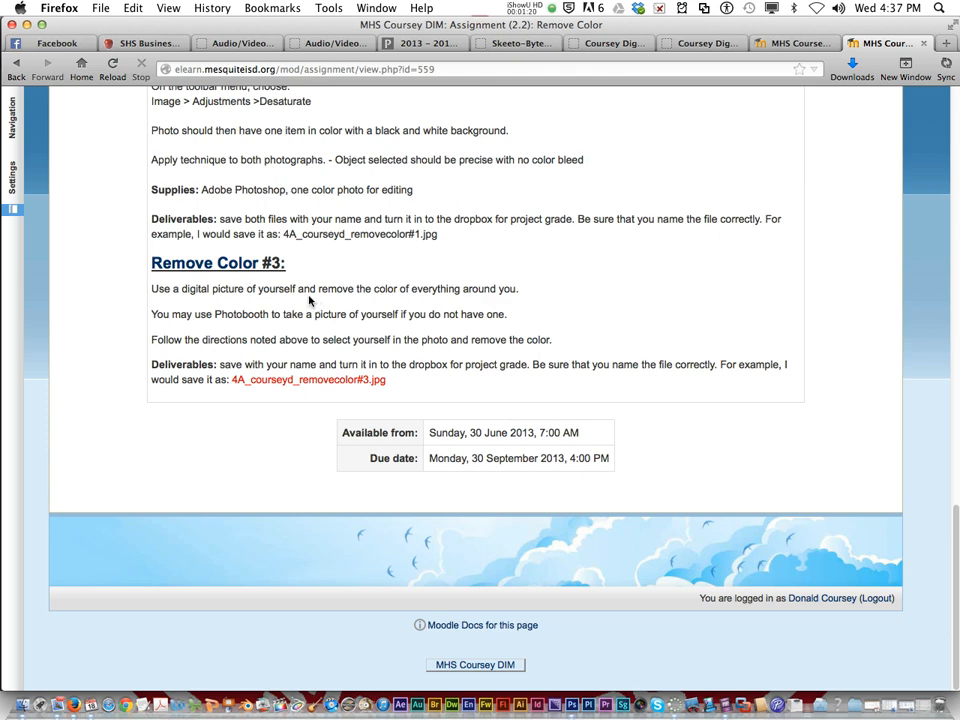
scroll(315, 300, up, 15)
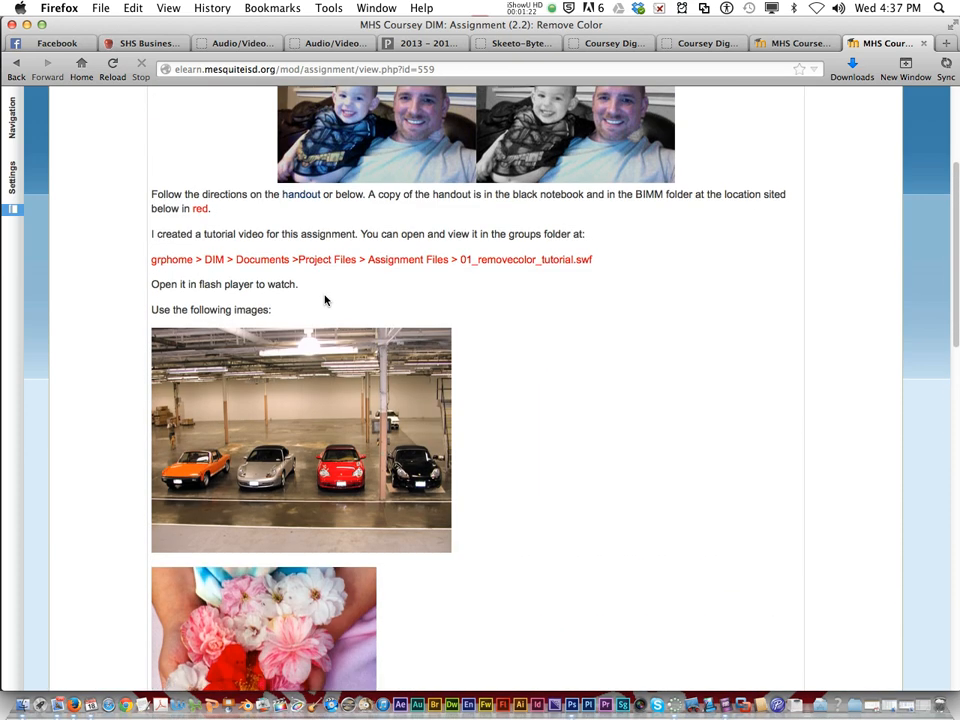
scroll(324, 300, up, 2)
scroll(335, 312, down, 5)
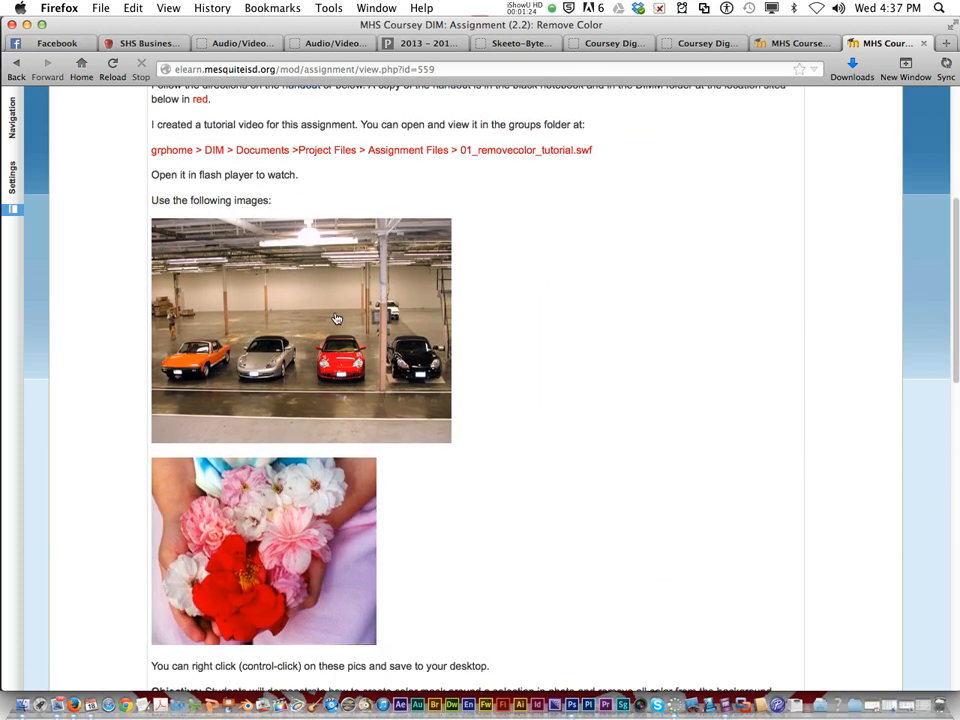
scroll(282, 279, down, 9)
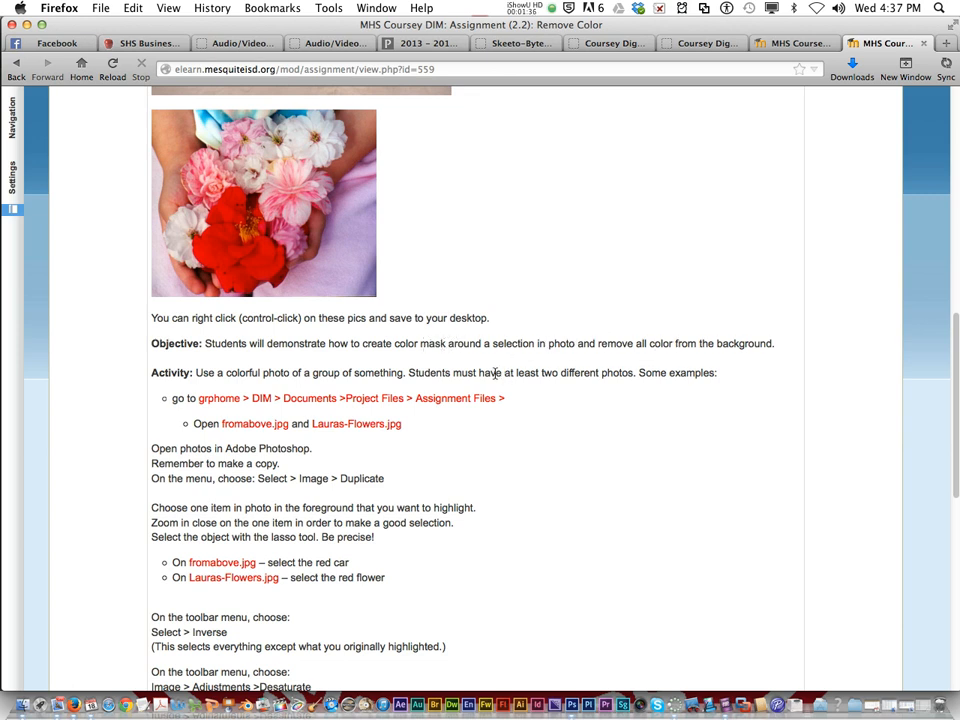
scroll(494, 373, up, 3)
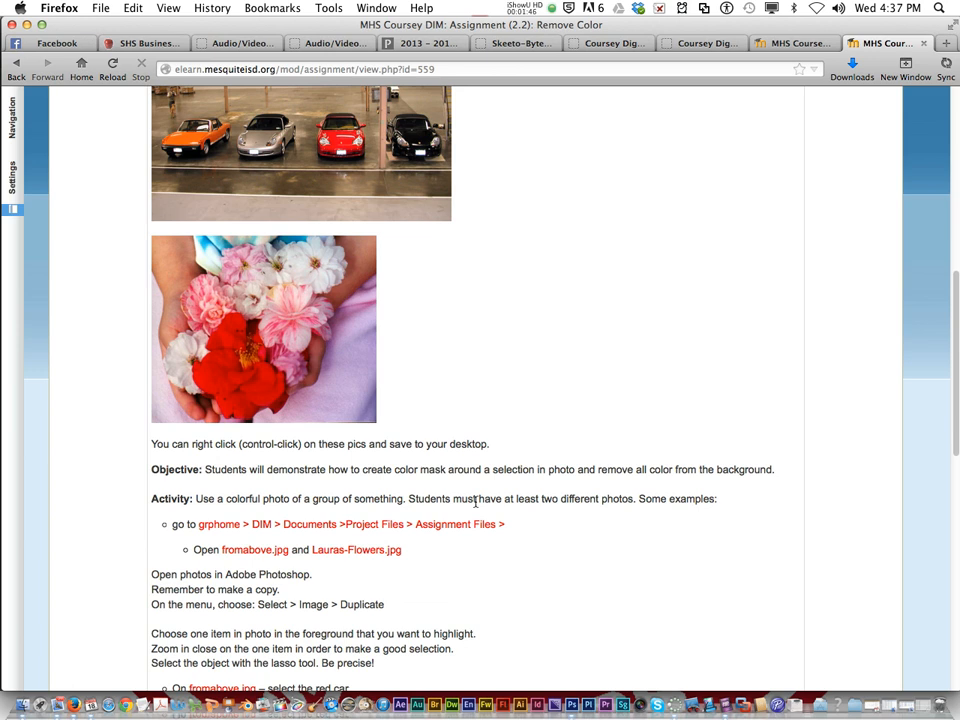
scroll(475, 500, down, 3)
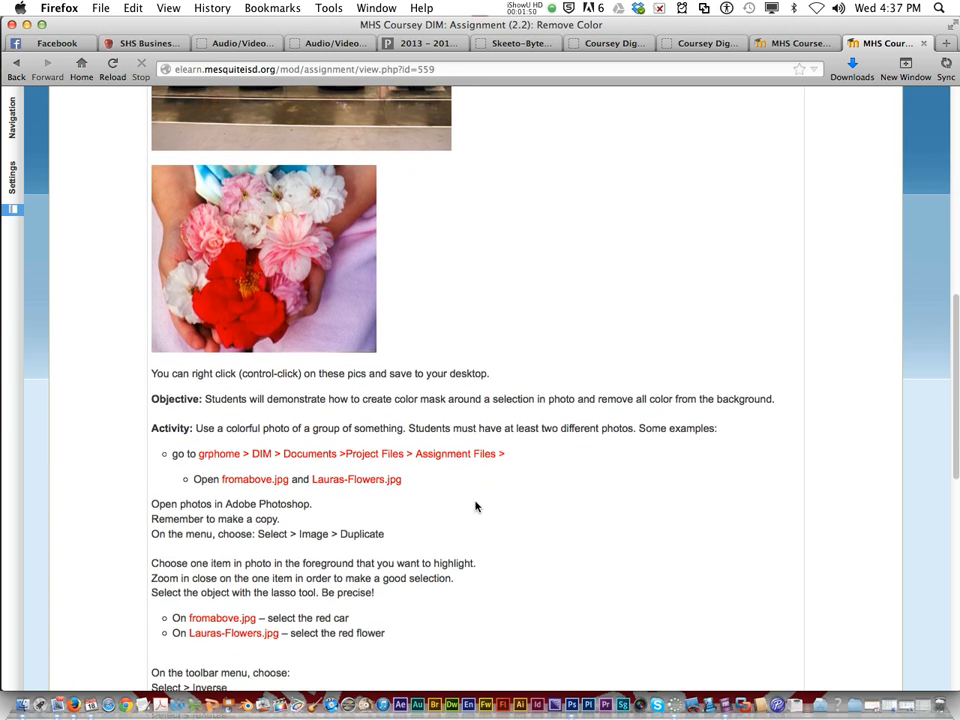
scroll(475, 506, down, 3)
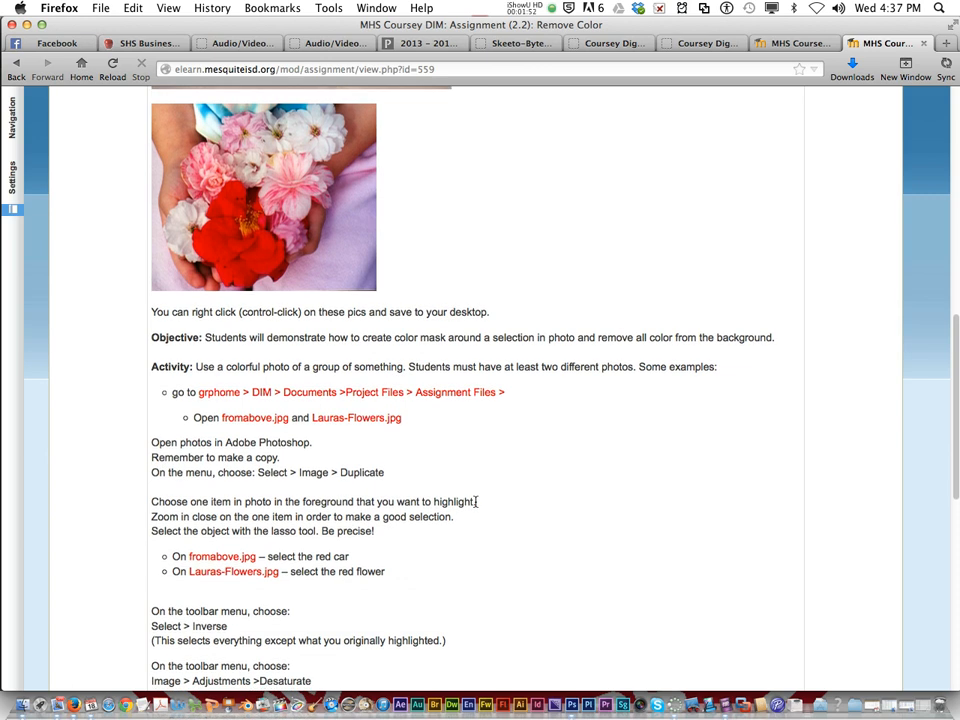
scroll(476, 502, down, 3)
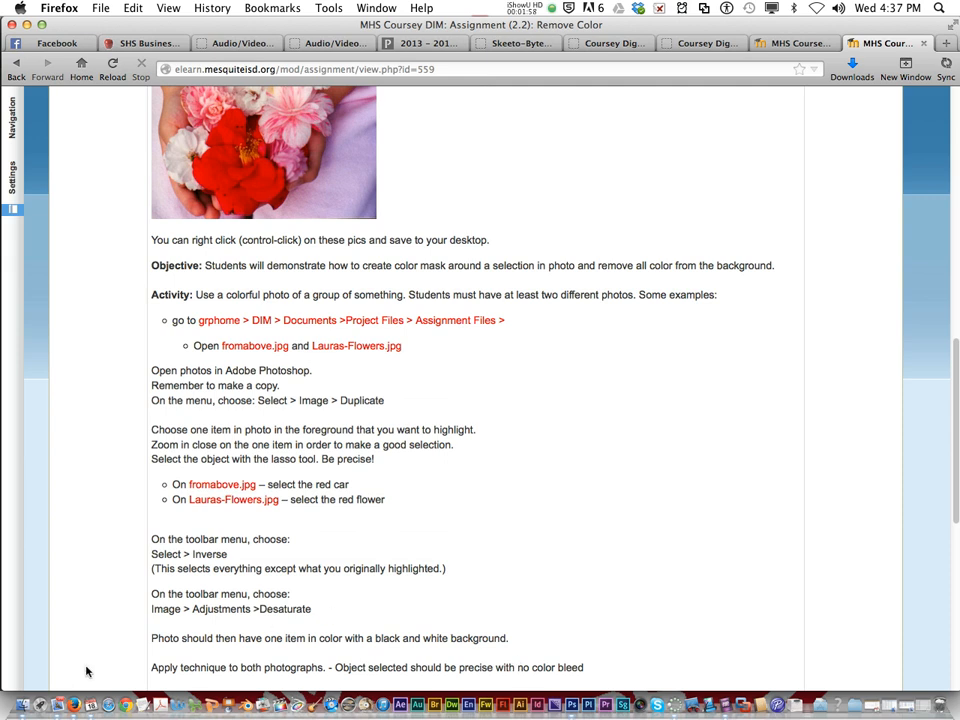
Step: Switch to Photoshop and open fromabove.jpg from the 1_6wks folder inside Documents
click(22, 704)
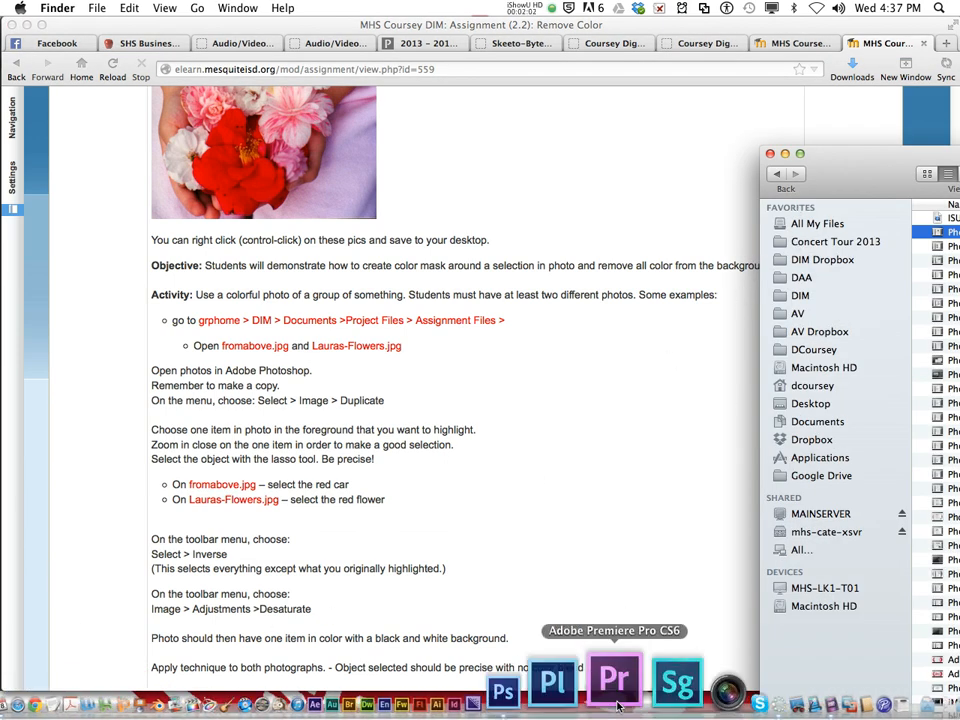
click(581, 704)
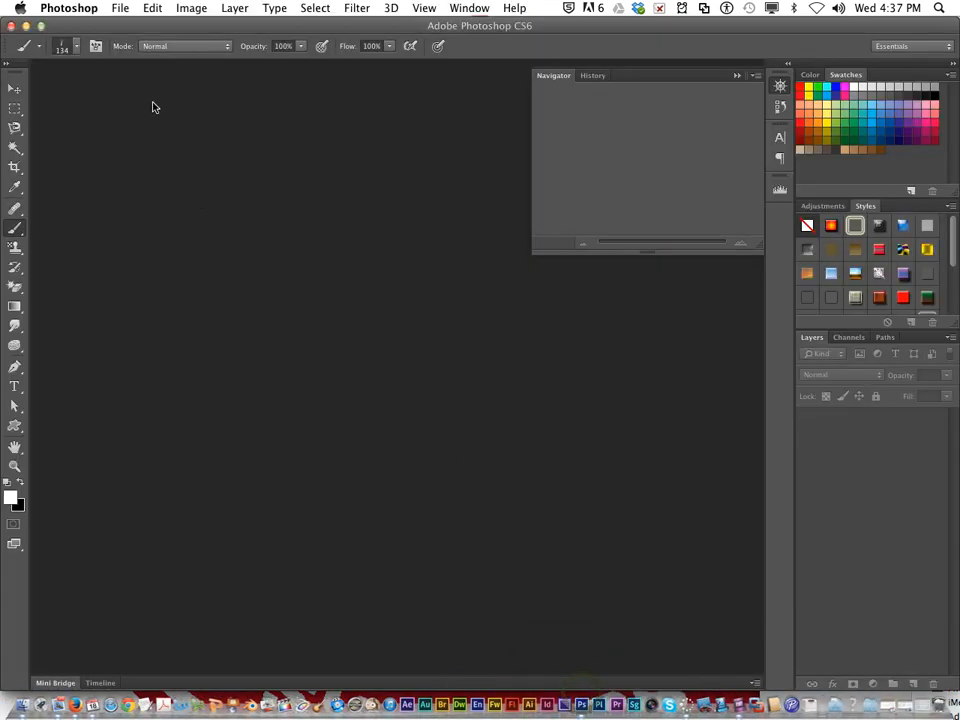
click(115, 7)
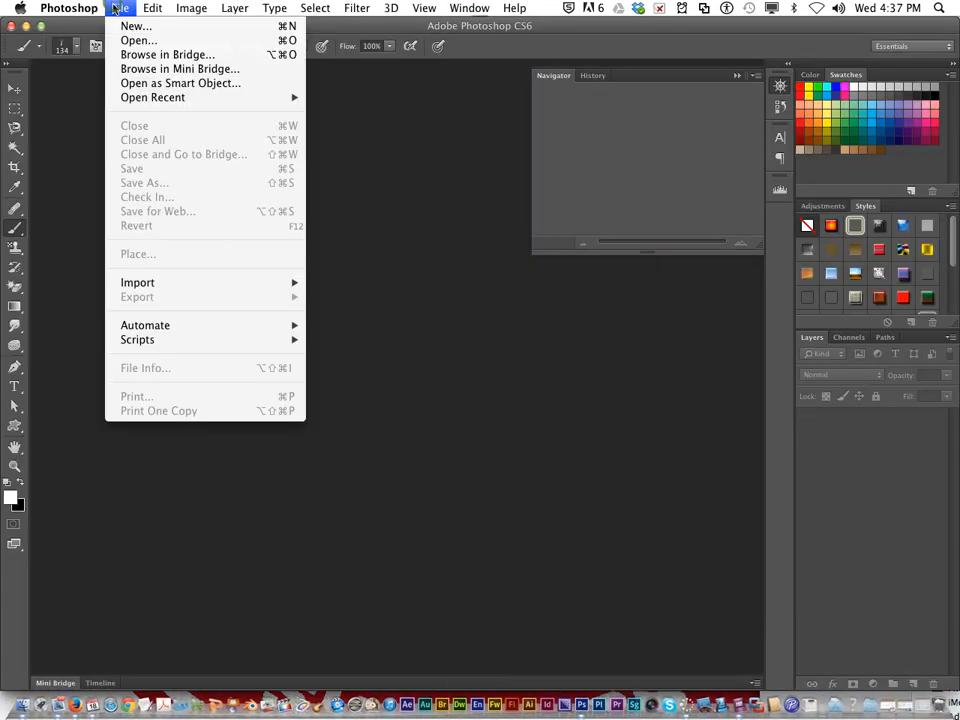
click(150, 39)
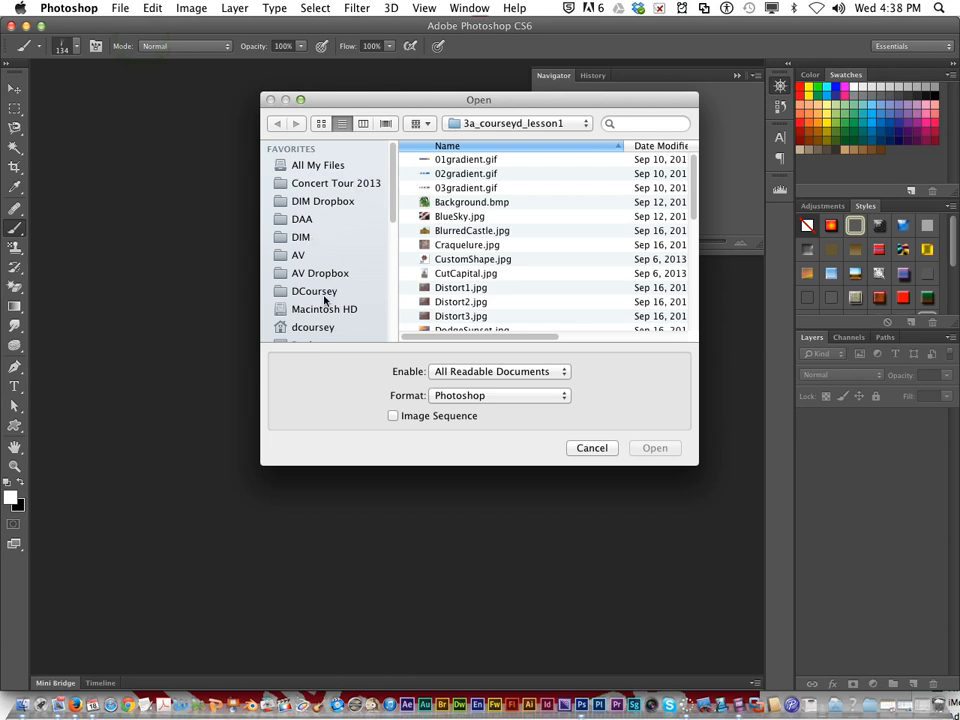
scroll(324, 298, down, 3)
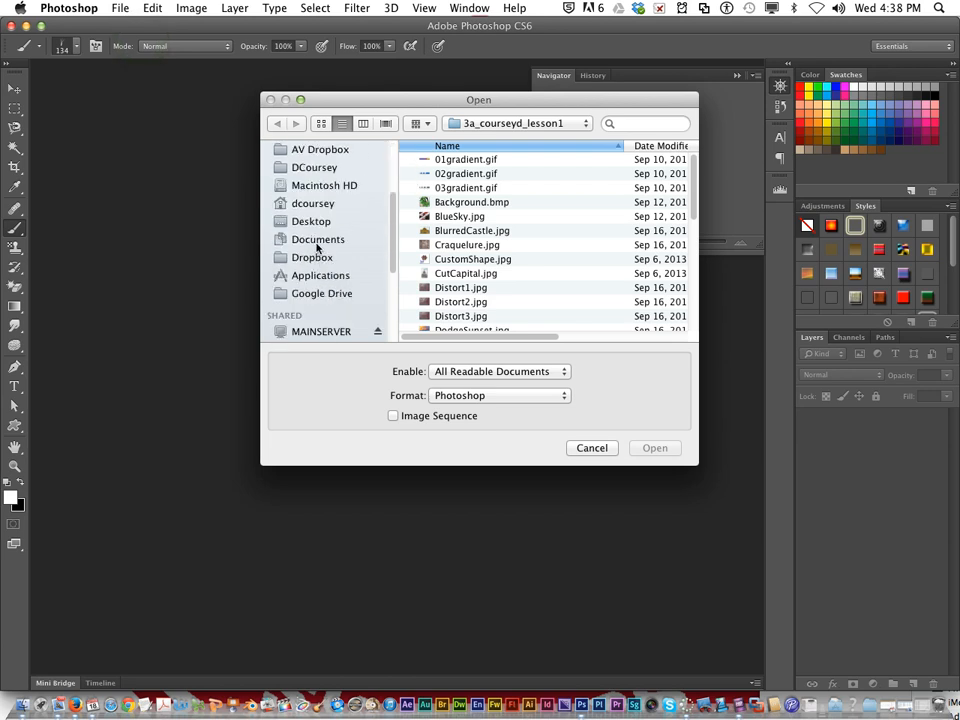
click(317, 240)
double_click(432, 160)
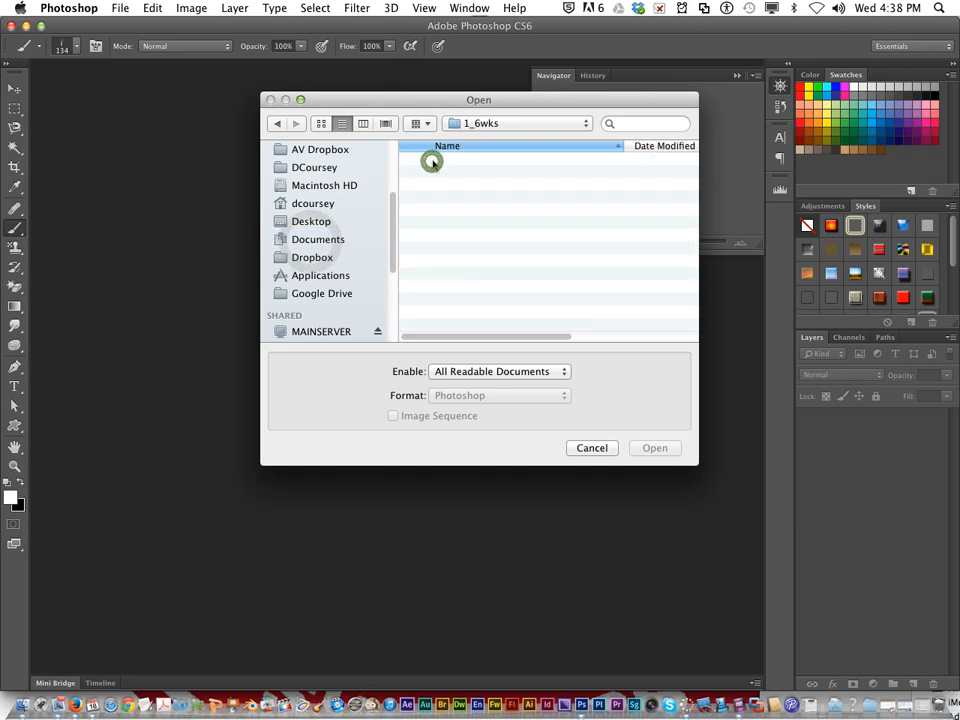
double_click(432, 160)
click(276, 123)
click(455, 231)
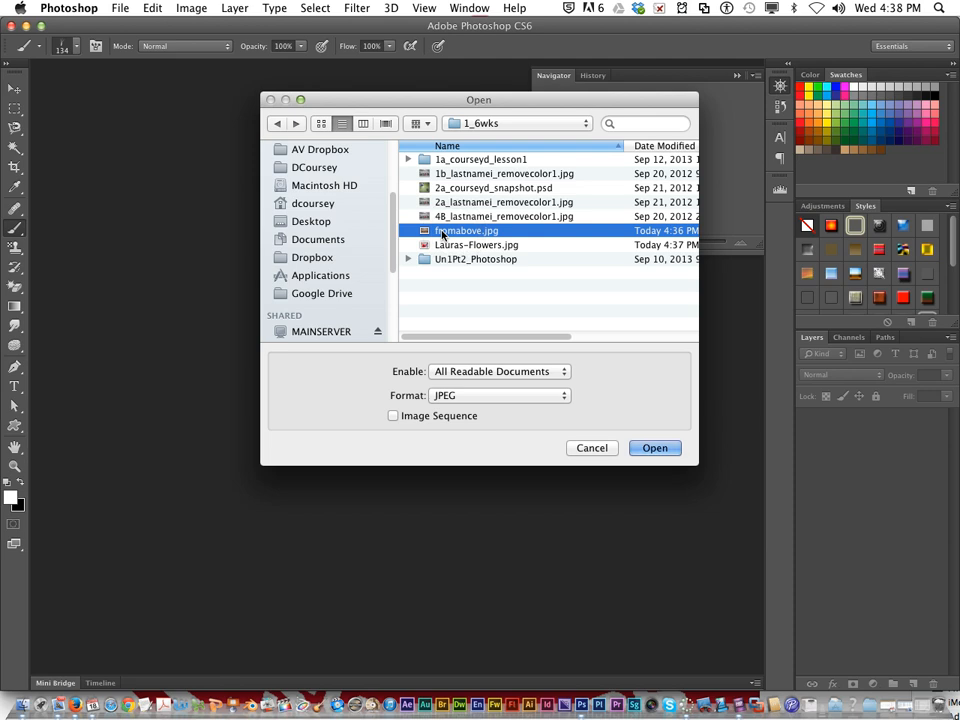
click(654, 448)
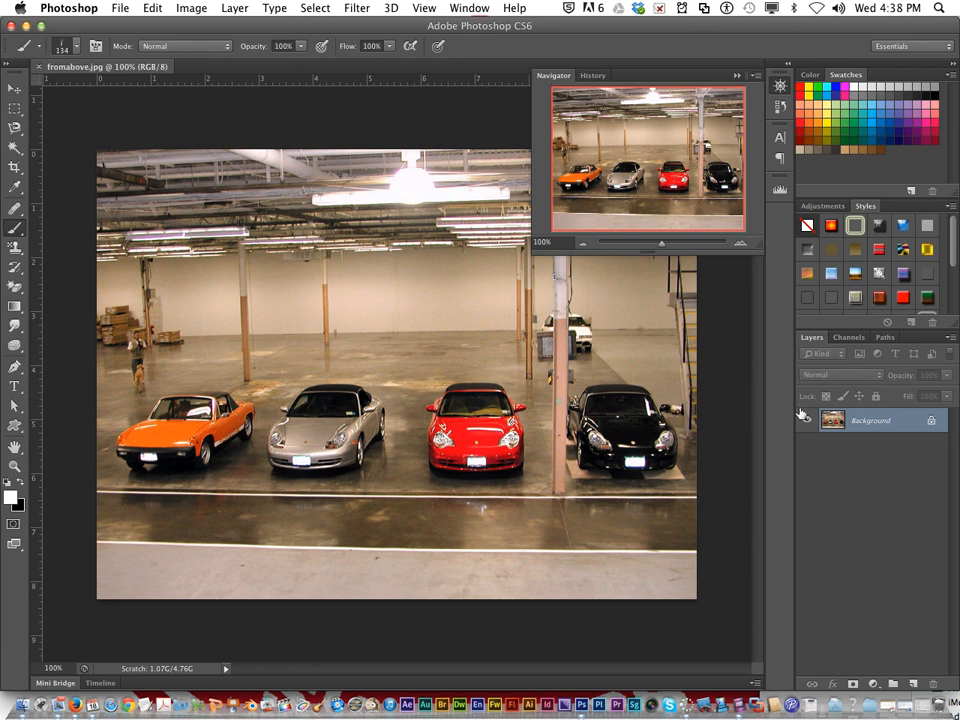
Step: Duplicate the Background layer of the car photo as Background copy within fromabove.jpg
right_click(861, 423)
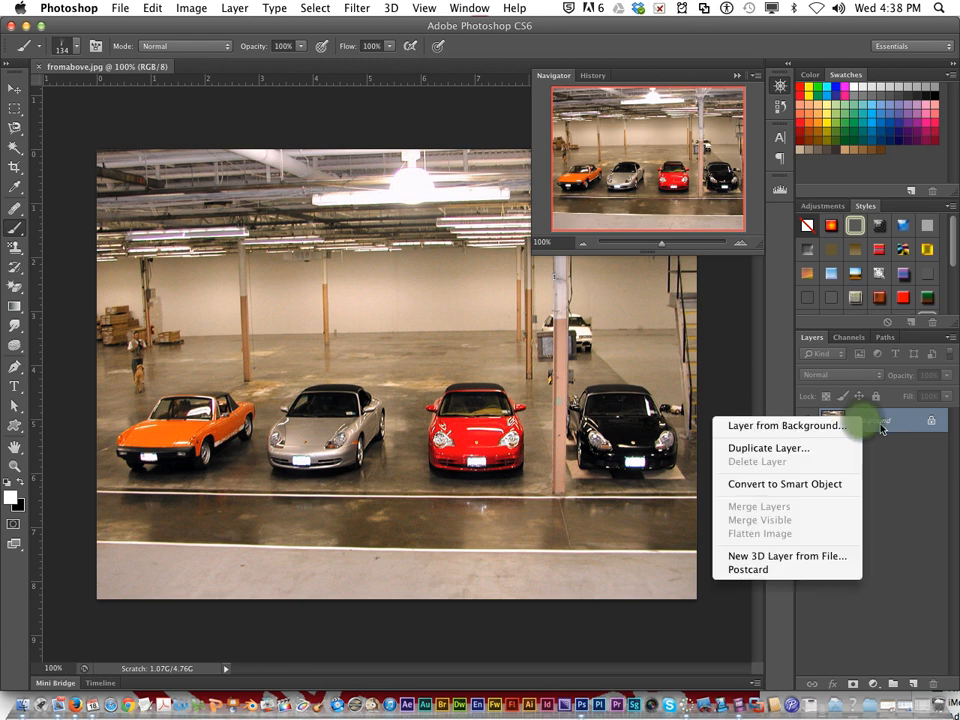
click(824, 452)
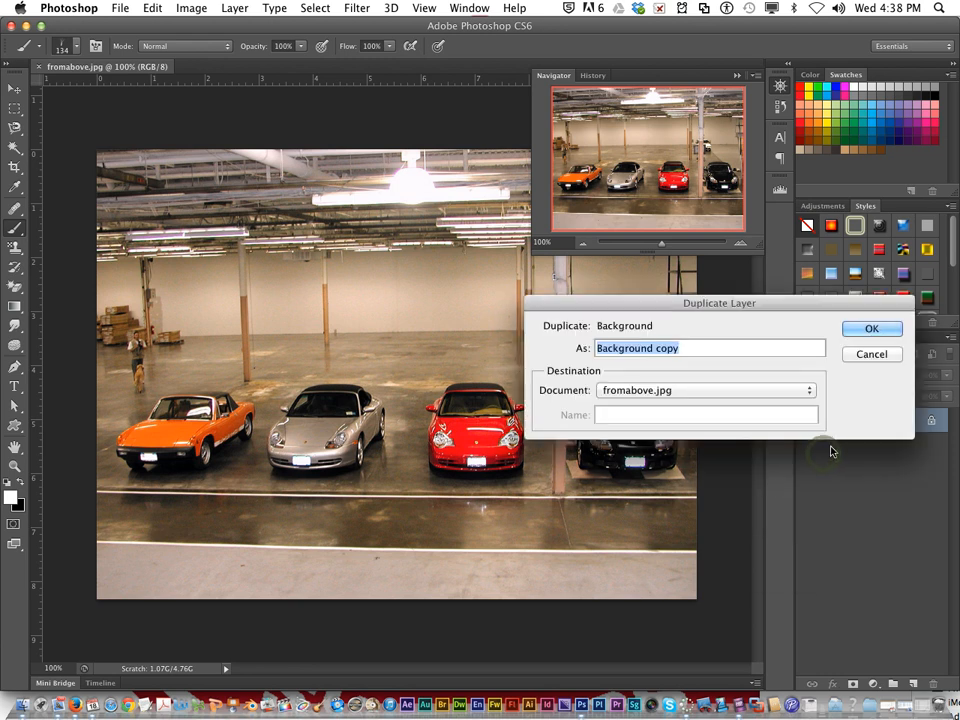
click(873, 329)
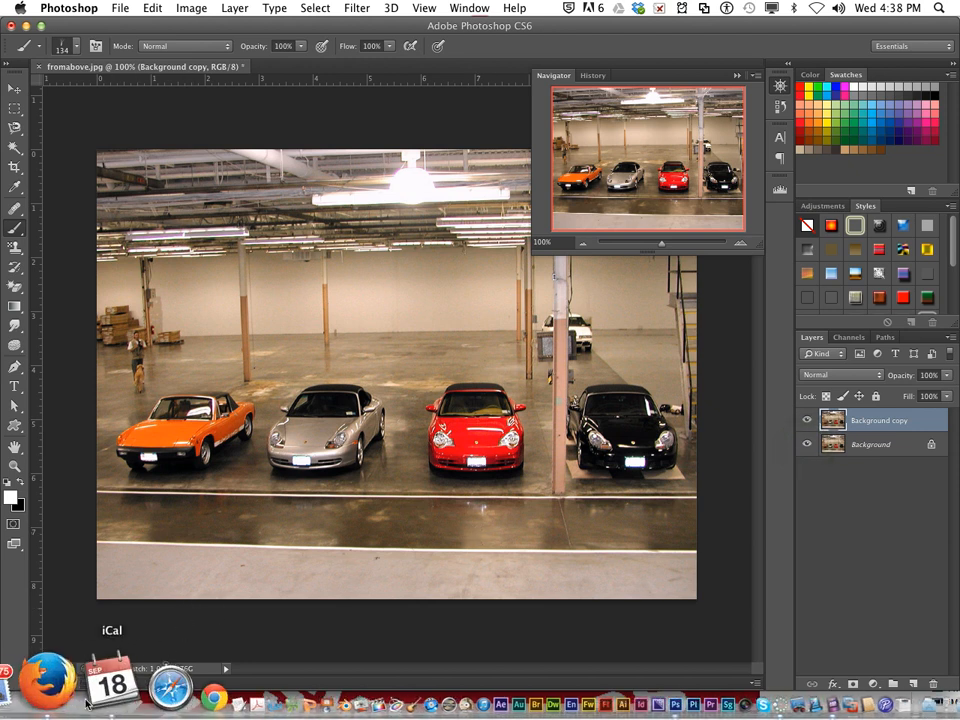
Step: Return to the assignment page in Firefox to check the selection, inverse and desaturate instructions, and minimize the browser window
click(70, 695)
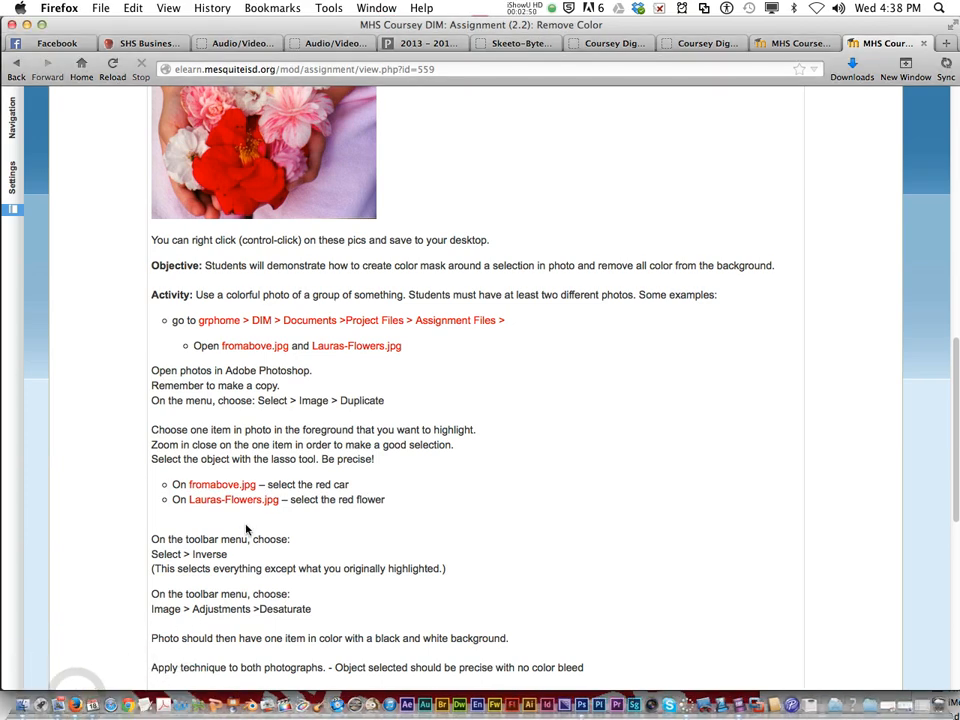
scroll(246, 525, down, 2)
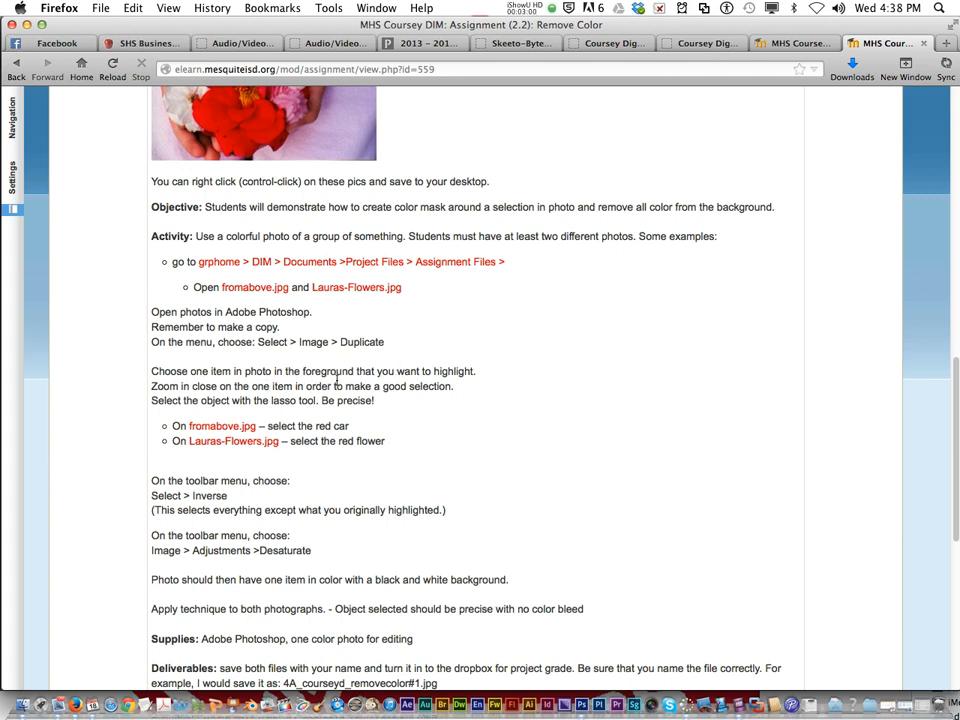
click(27, 25)
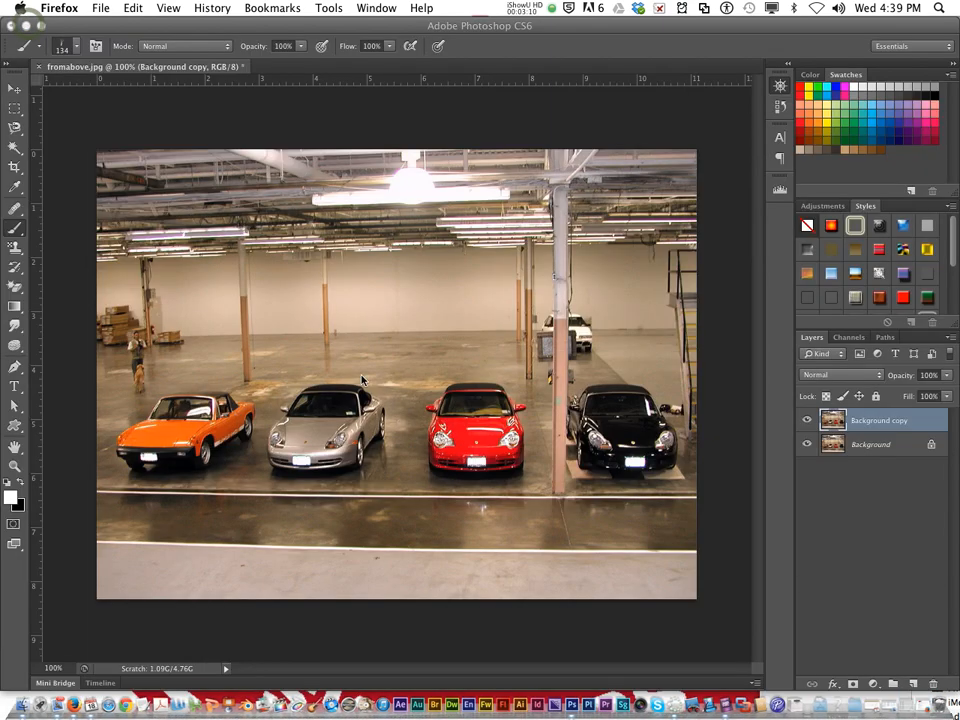
Step: Outline the red car, including its roof and side mirrors, with the standard Lasso at 0 px feather, and add its missed side edge
click(17, 130)
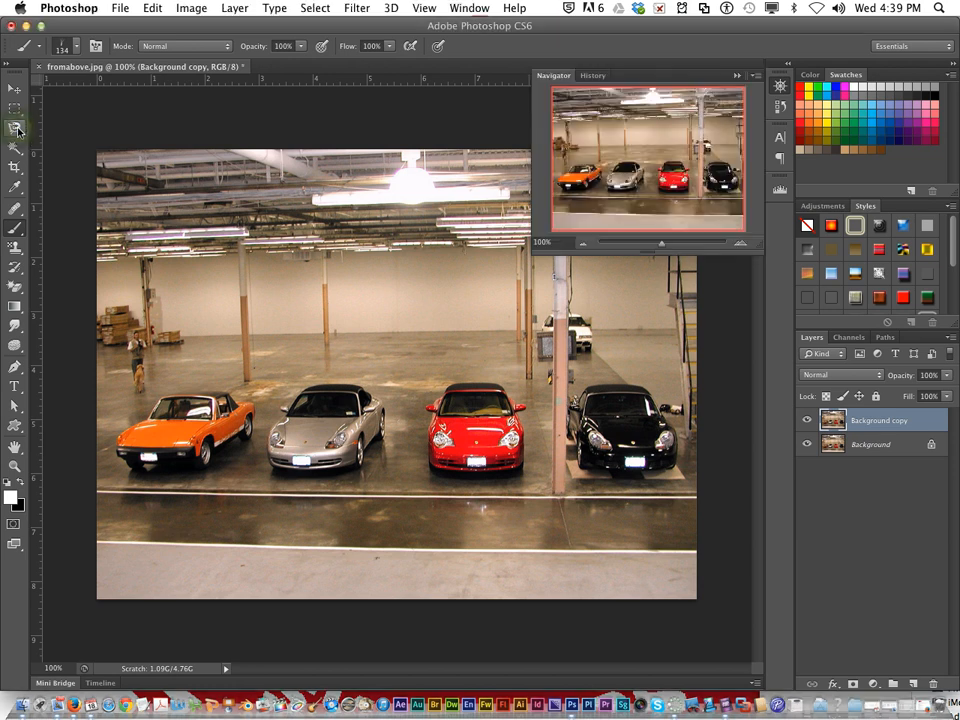
click(15, 128)
drag(15, 128, 62, 128)
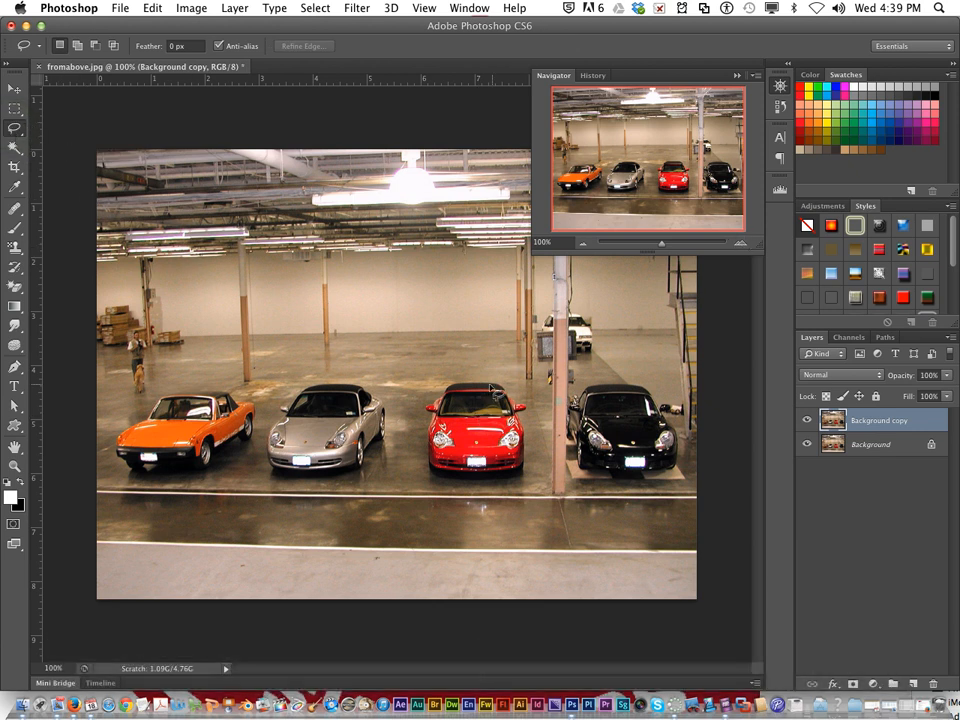
click(740, 244)
click(740, 244)
drag(648, 177, 695, 180)
click(743, 246)
click(743, 247)
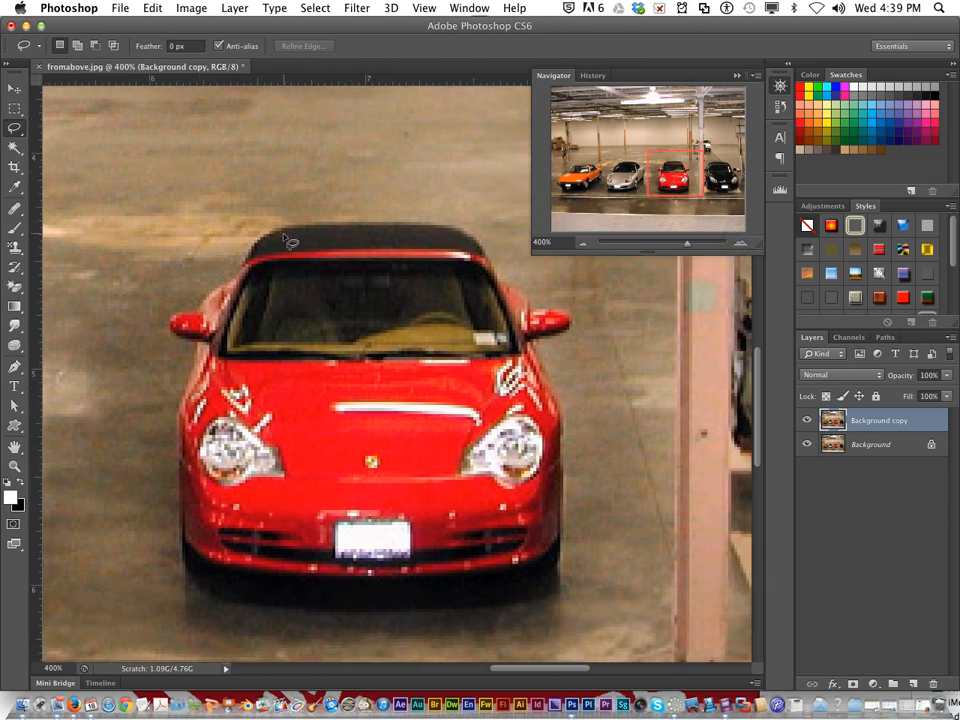
mouse_move(250, 262)
mouse_down()
mouse_move(262, 235)
mouse_move(300, 226)
mouse_move(481, 242)
mouse_up()
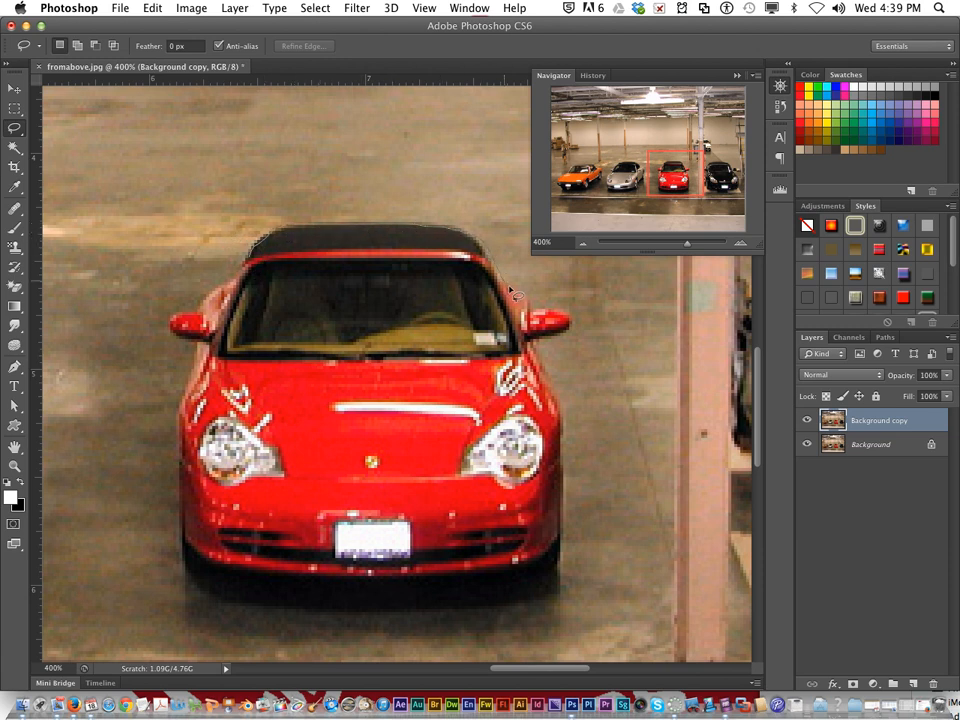
mouse_move(543, 309)
mouse_down()
mouse_move(576, 327)
mouse_move(537, 361)
mouse_up()
mouse_move(566, 452)
mouse_down()
mouse_move(561, 560)
mouse_move(508, 586)
mouse_move(356, 588)
mouse_move(199, 562)
mouse_move(185, 542)
mouse_move(186, 403)
mouse_move(206, 357)
mouse_move(172, 328)
mouse_move(174, 316)
mouse_move(200, 314)
mouse_move(245, 270)
mouse_up()
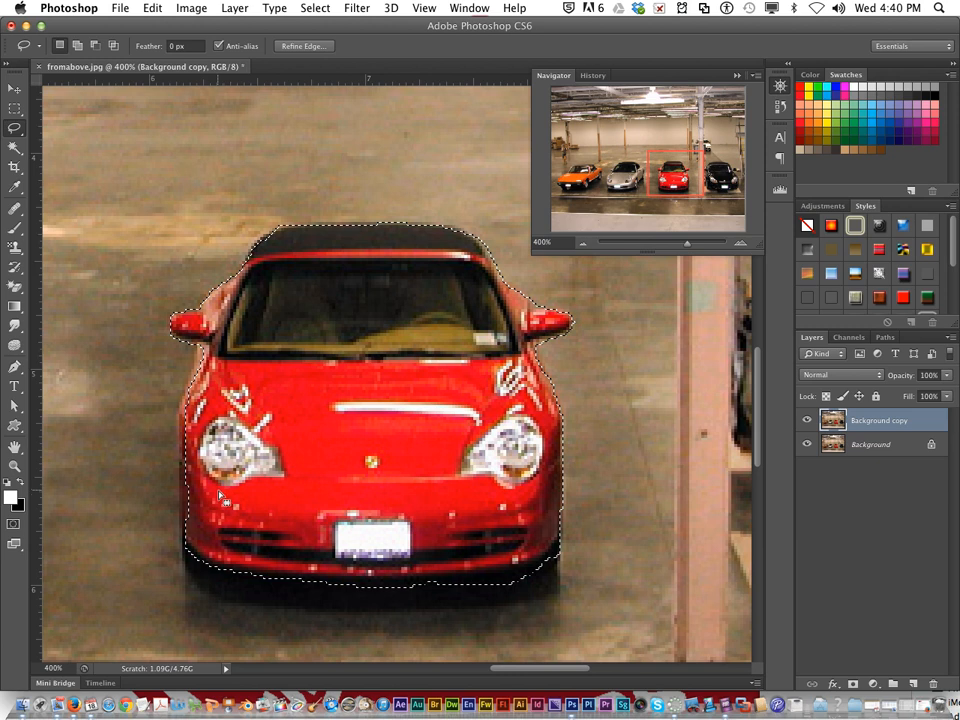
drag(189, 551, 189, 398)
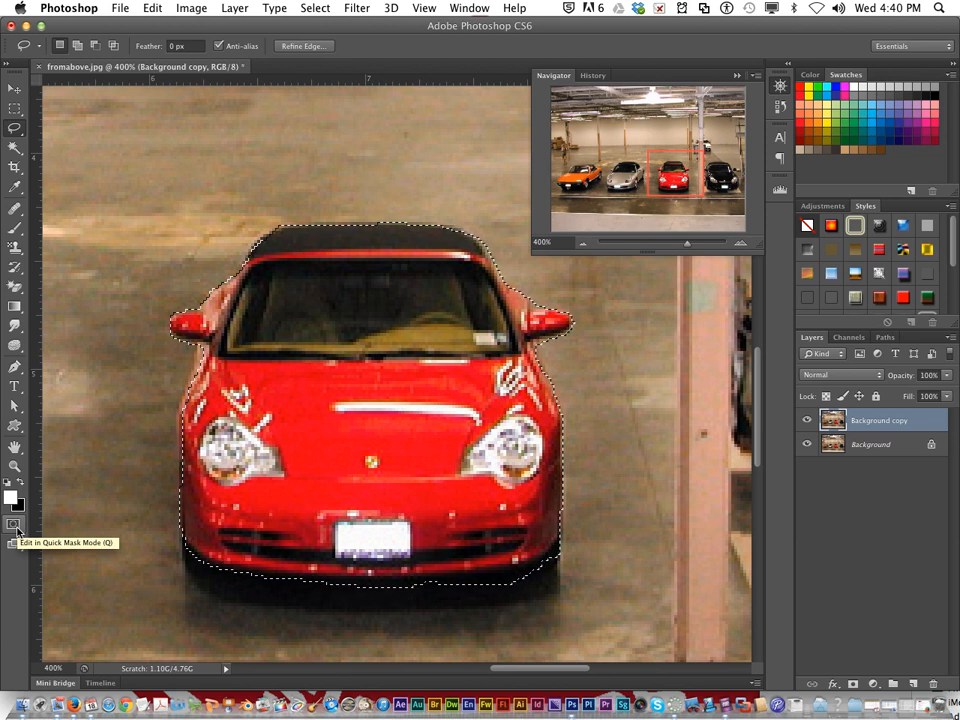
Step: Show the car selection as a Quick Mask and choose a soft round brush reduced to 45 px
key(q)
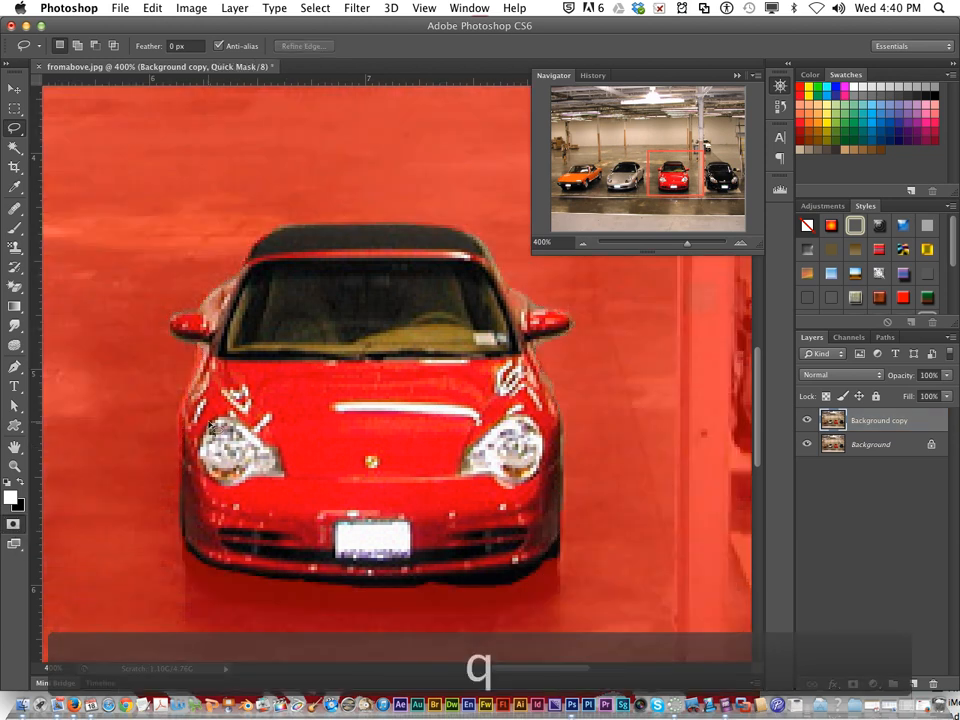
click(14, 227)
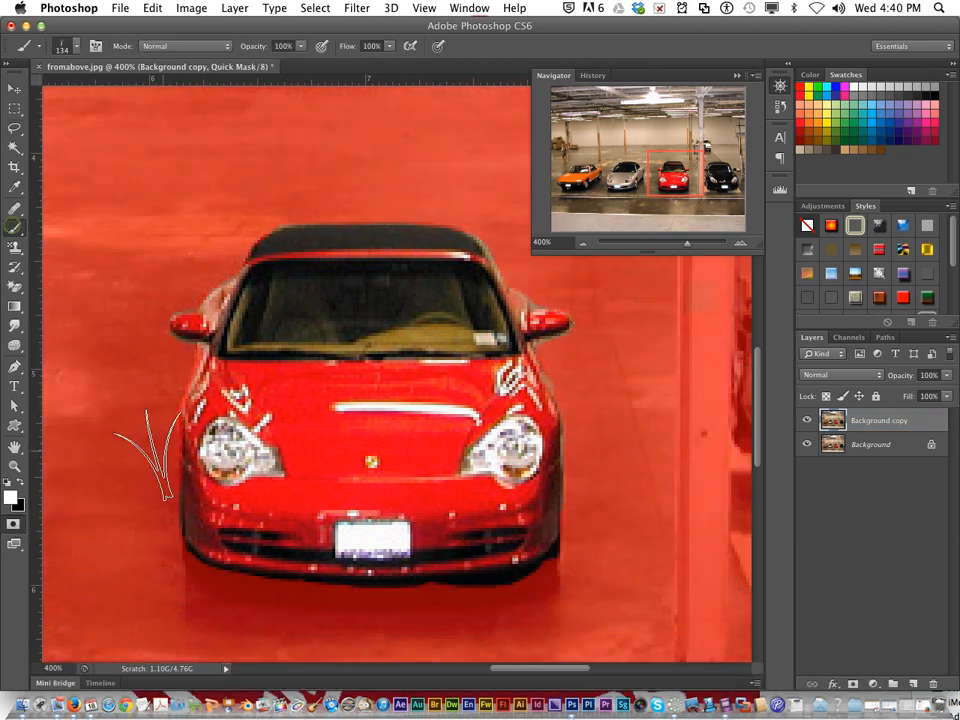
click(76, 47)
scroll(110, 160, up, 5)
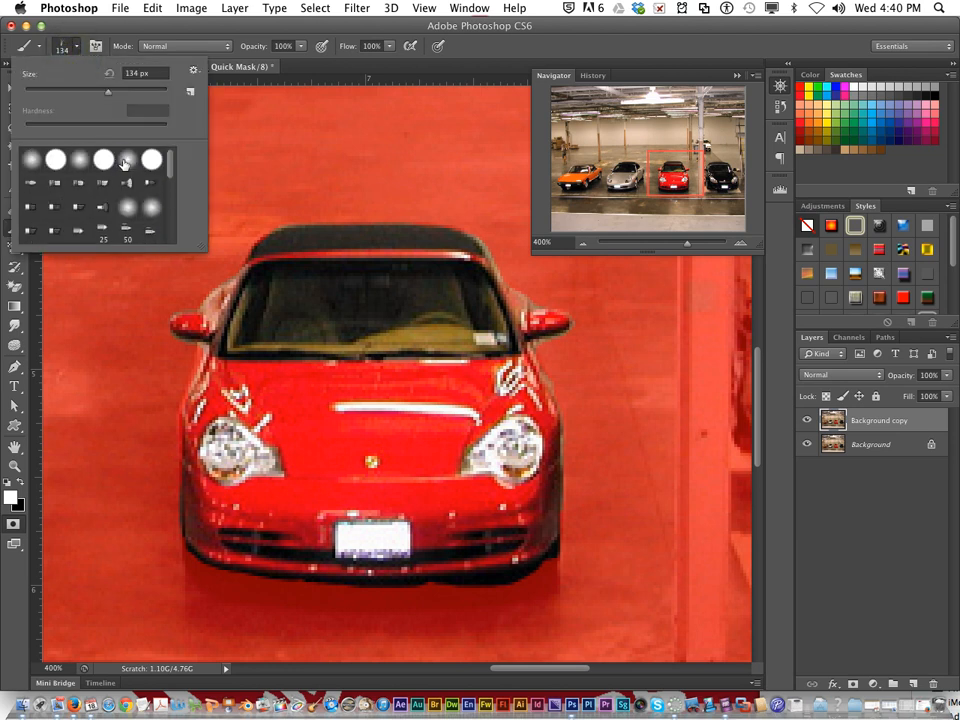
double_click(126, 160)
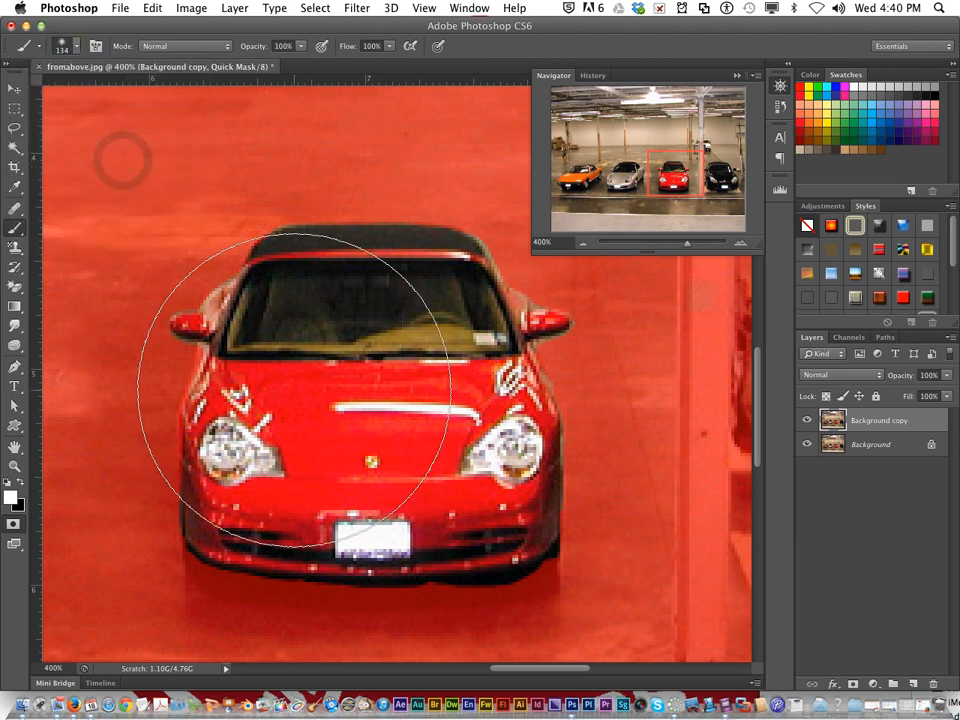
key(bracketleft)
key(bracketleft)
key(bracketleft)
key(bracketleft)
key(bracketleft)
key(bracketleft)
key(bracketleft)
key(bracketleft)
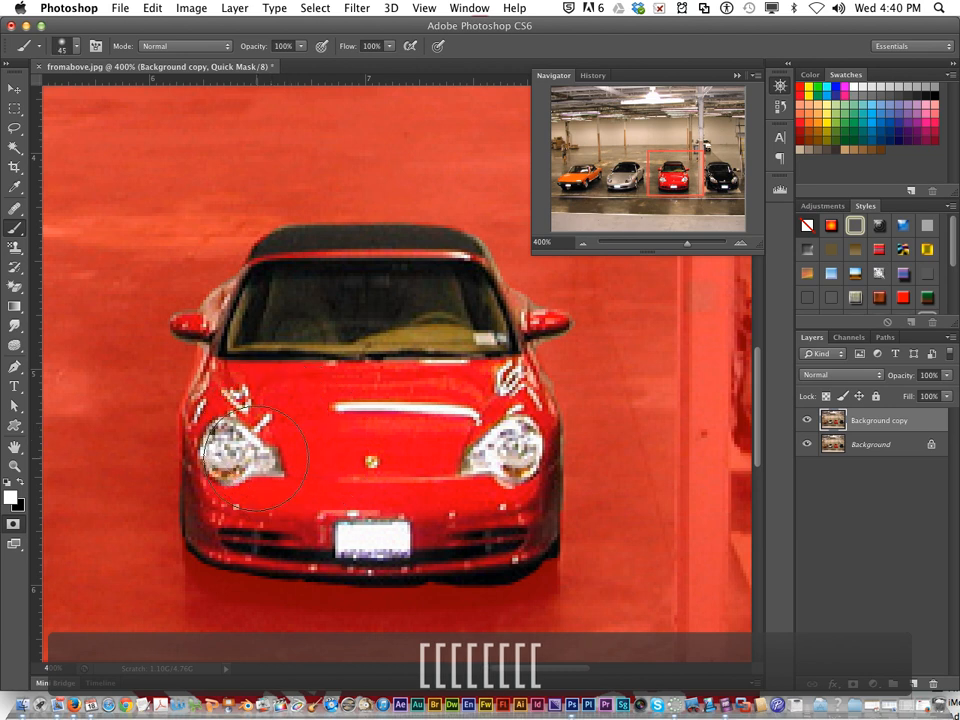
Step: Refine the mask along the red car's edges with a 9 px brush in white and black, and leave Quick Mask mode
drag(233, 490, 256, 402)
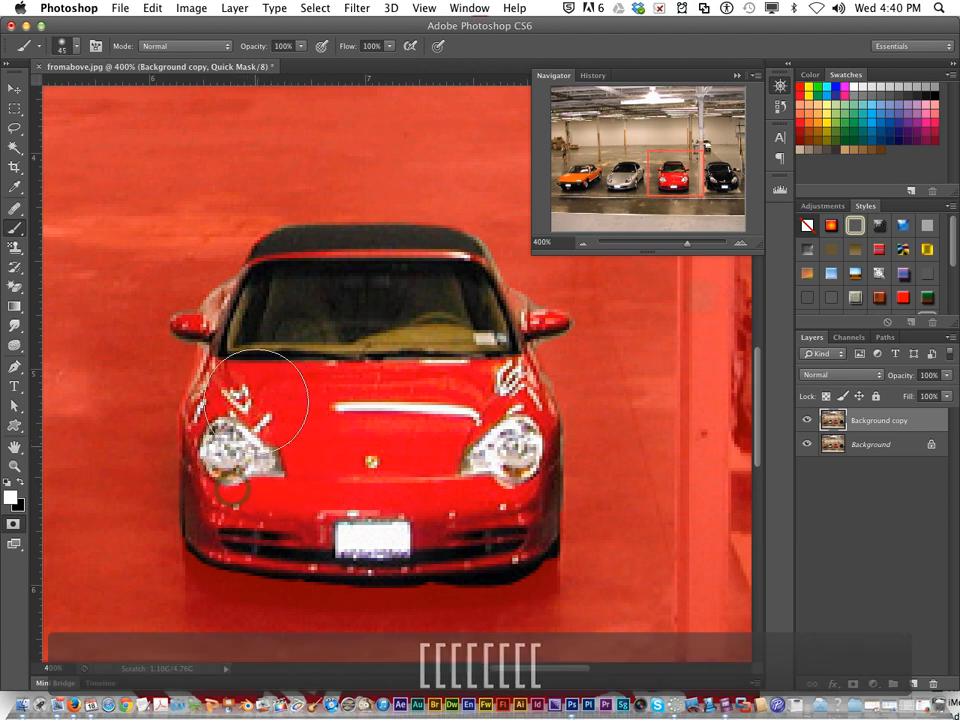
key(bracketleft)
key(bracketleft)
key(bracketleft)
key(bracketleft)
key(bracketleft)
key(bracketleft)
key(bracketleft)
key(bracketleft)
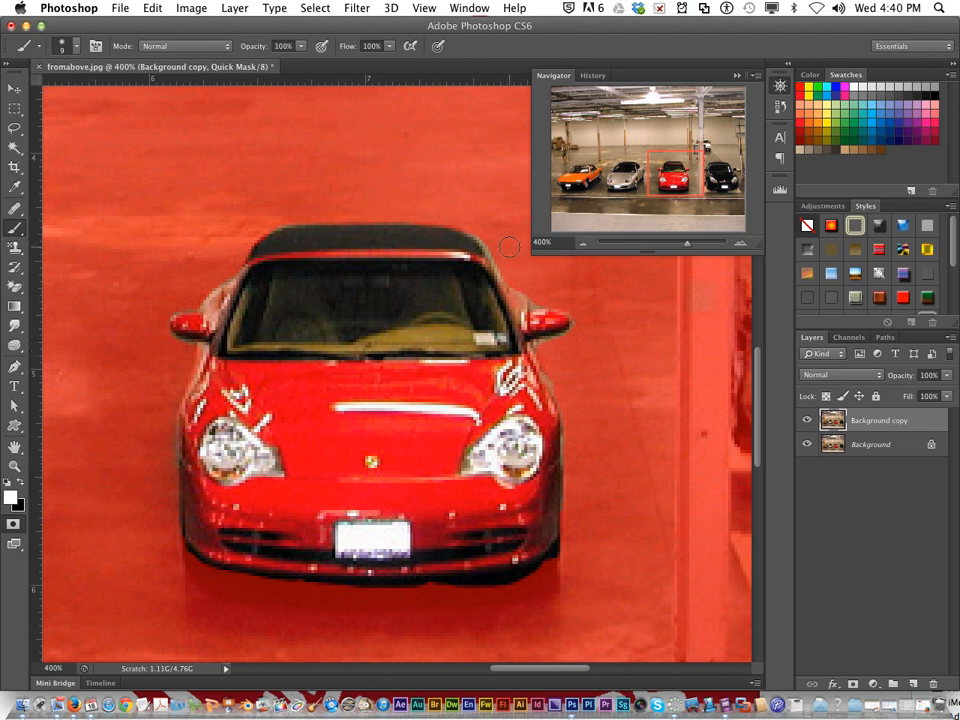
key(x)
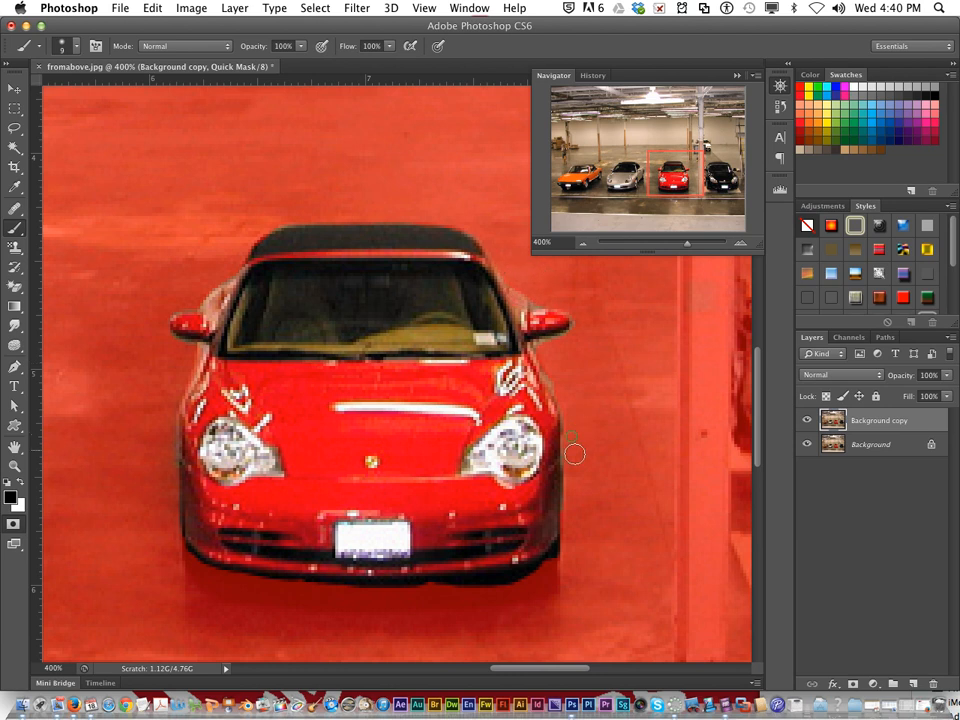
key(q)
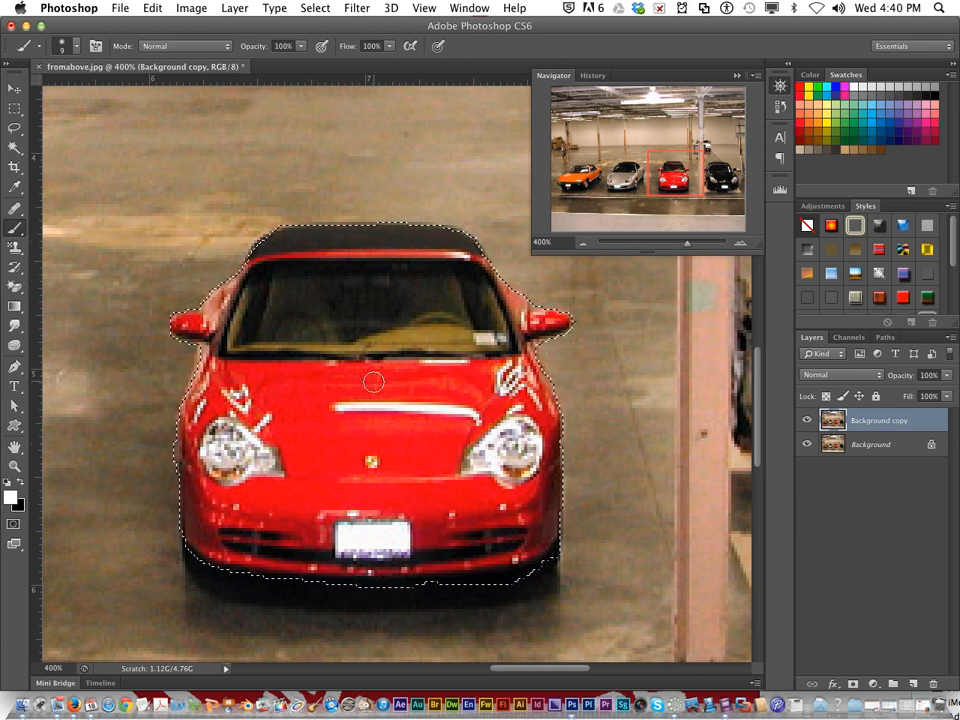
Step: Invert the selection so that everything except the red car is selected
click(584, 243)
click(584, 243)
click(584, 243)
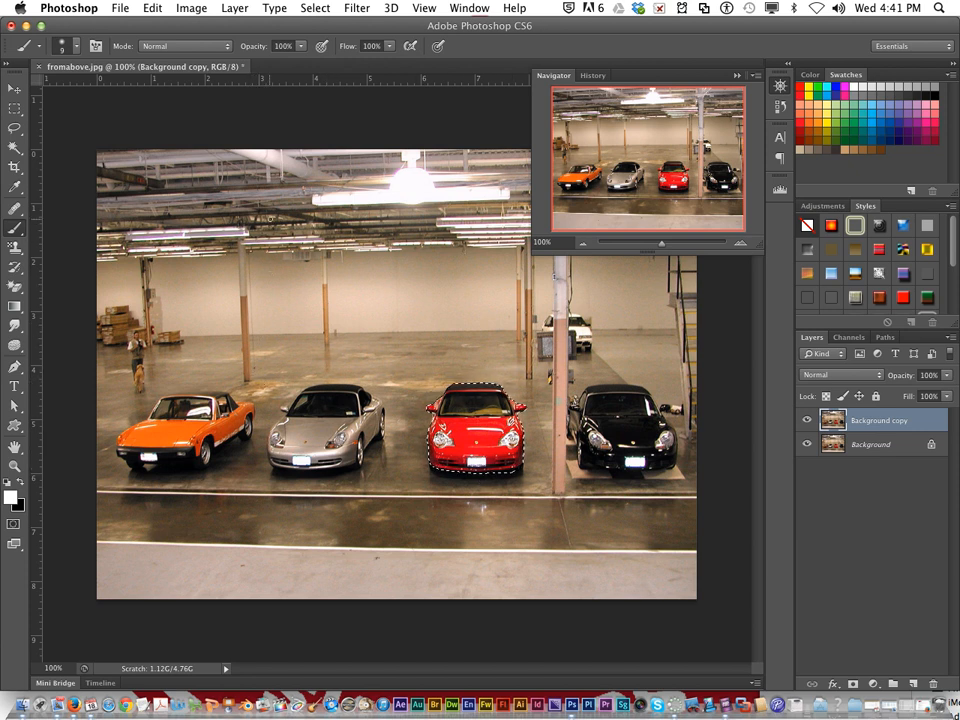
click(311, 13)
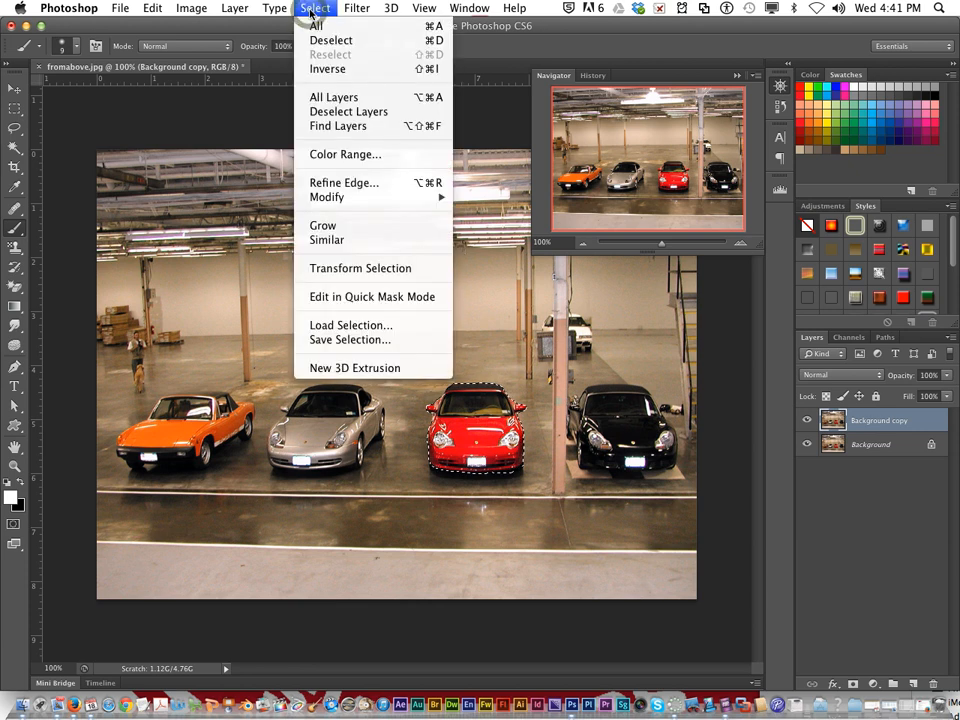
click(327, 69)
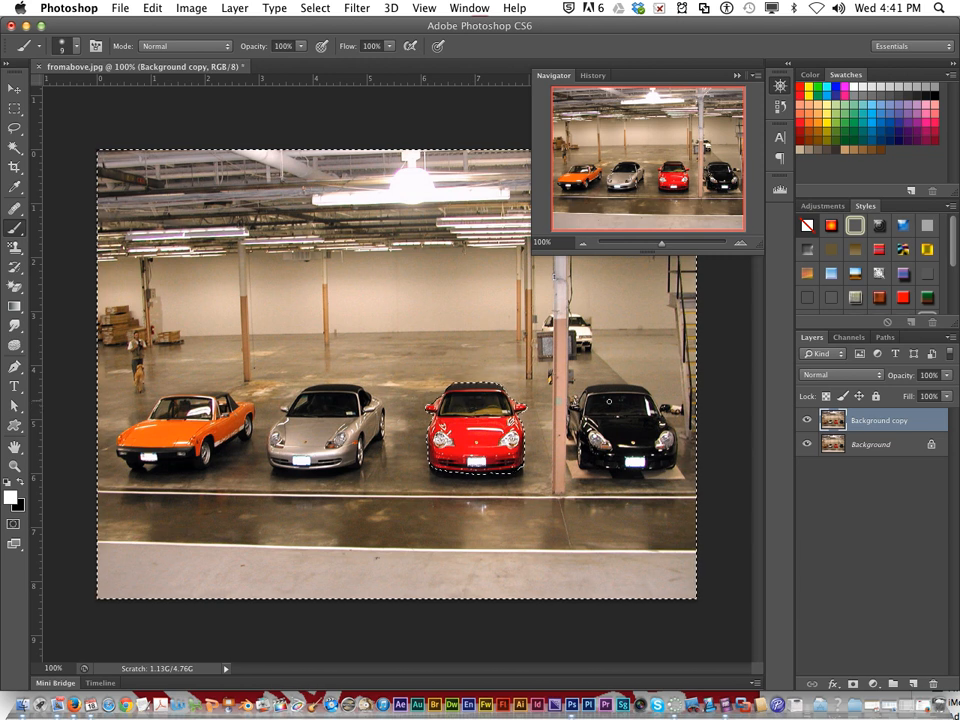
Step: Desaturate the selected area around the red car on the Background copy layer
click(192, 9)
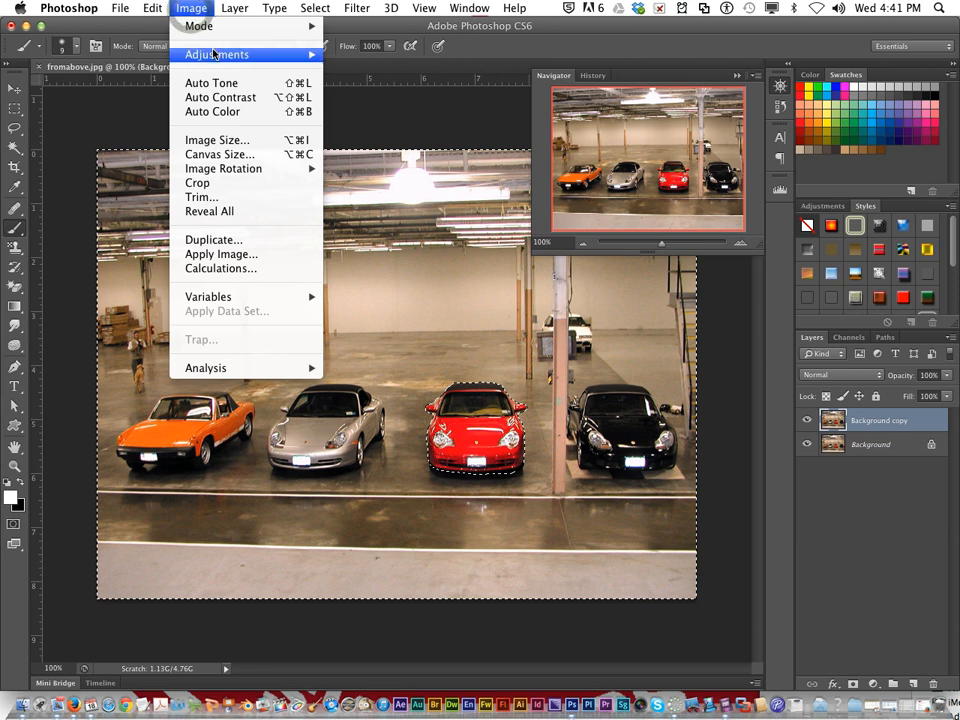
mouse_move(215, 55)
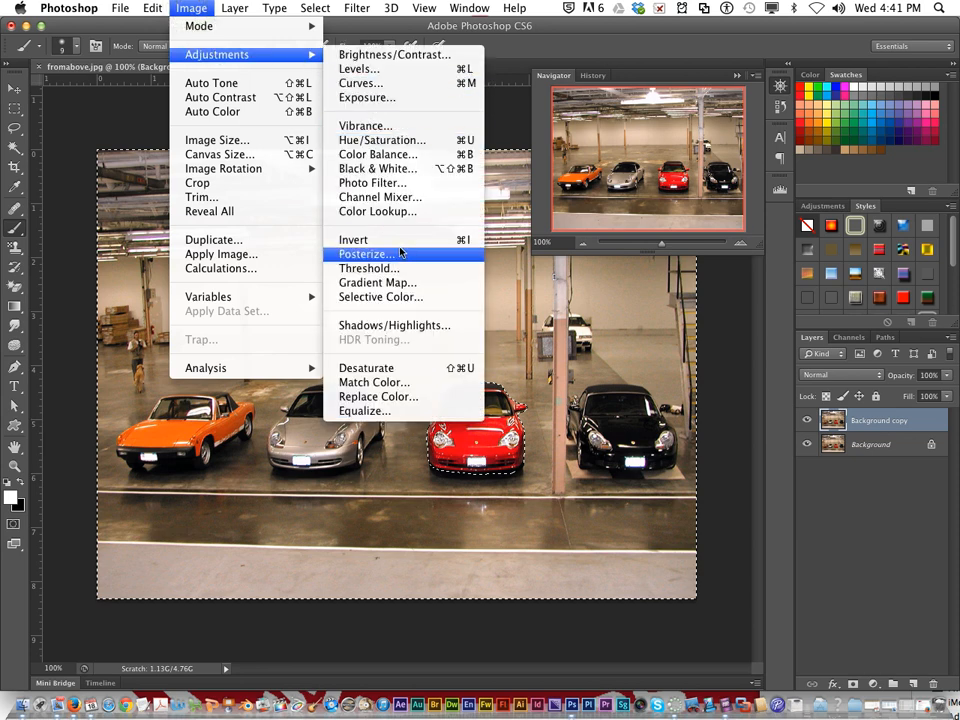
click(400, 373)
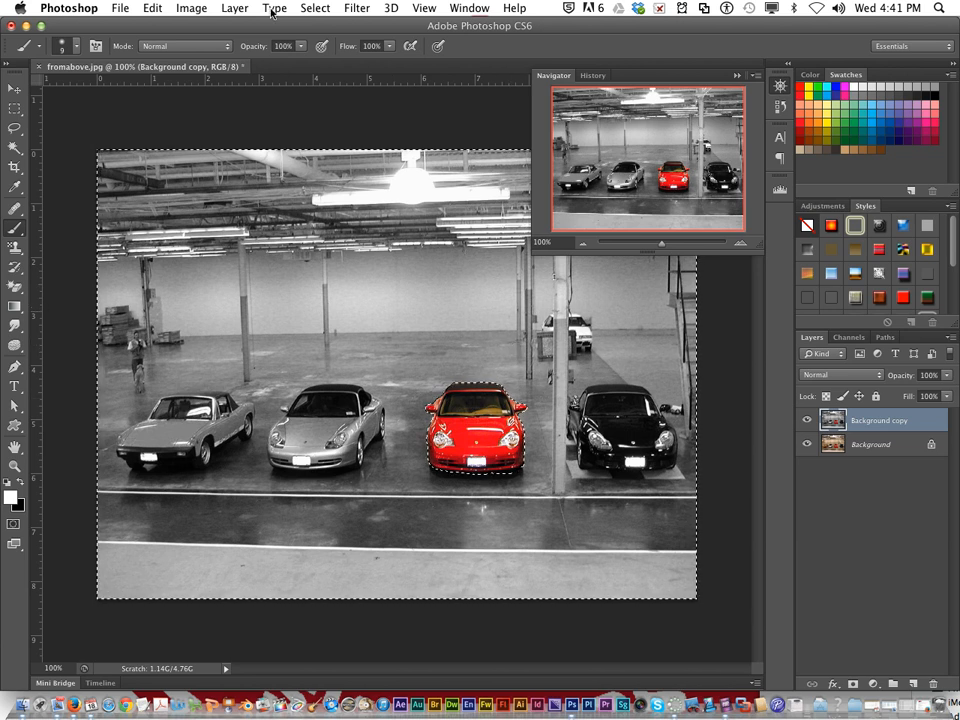
Step: Clear the selection and start saving a copy of the car photo in JPEG format in the 1_6wks folder
click(313, 8)
click(322, 36)
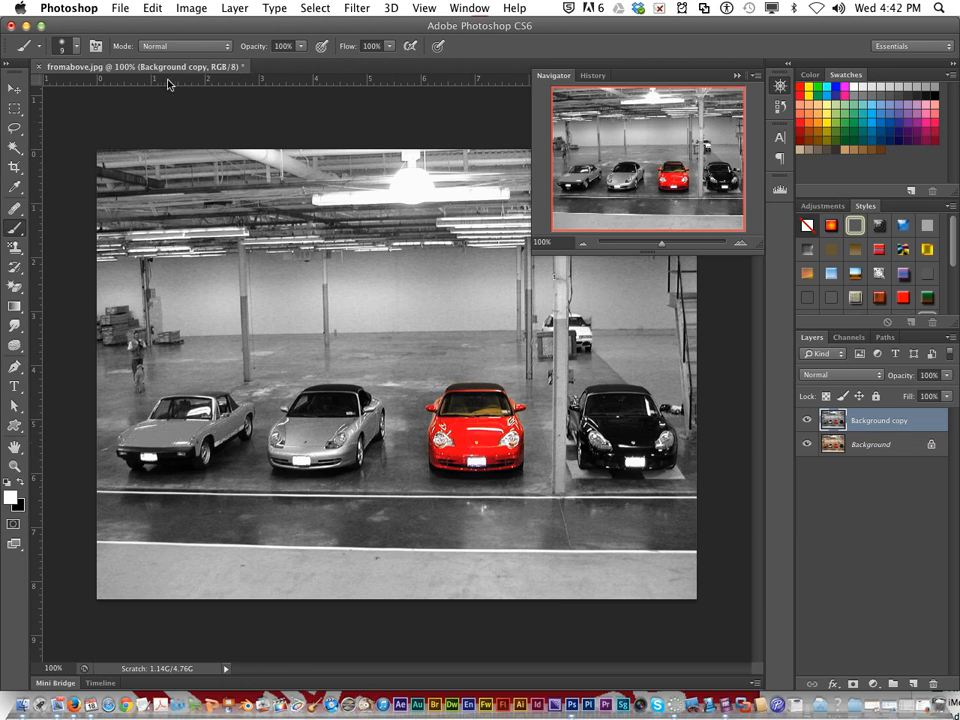
click(119, 9)
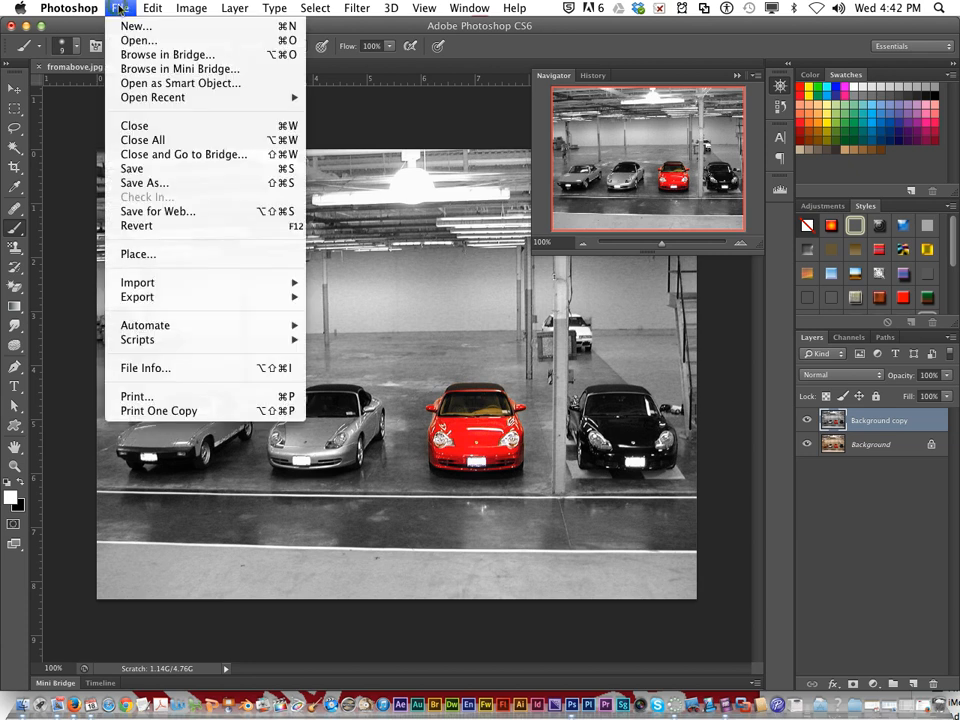
click(175, 185)
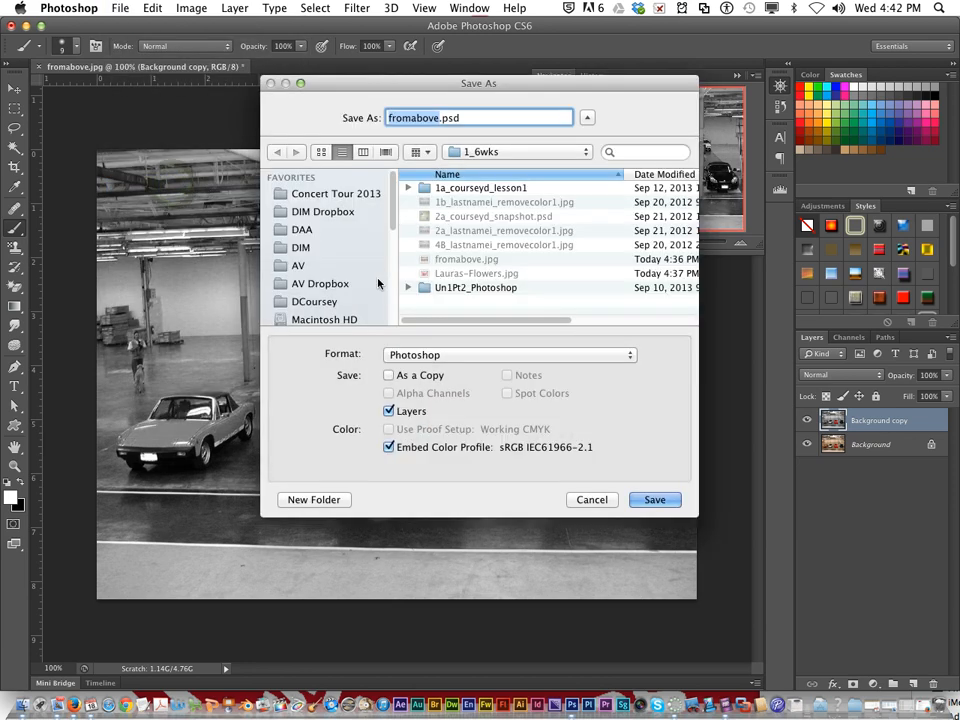
click(412, 355)
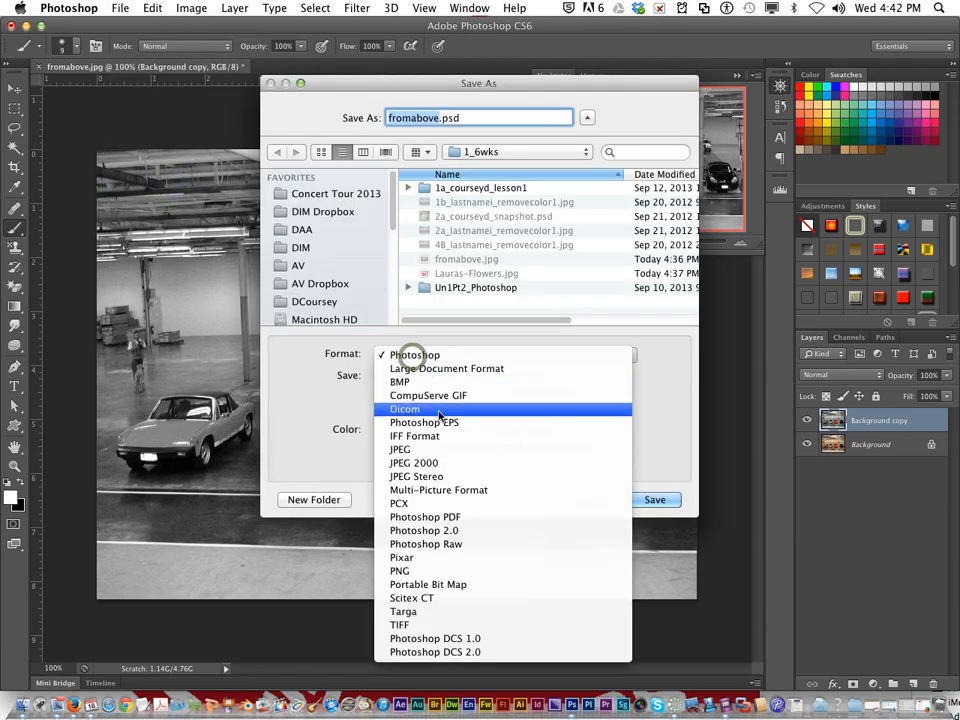
click(445, 449)
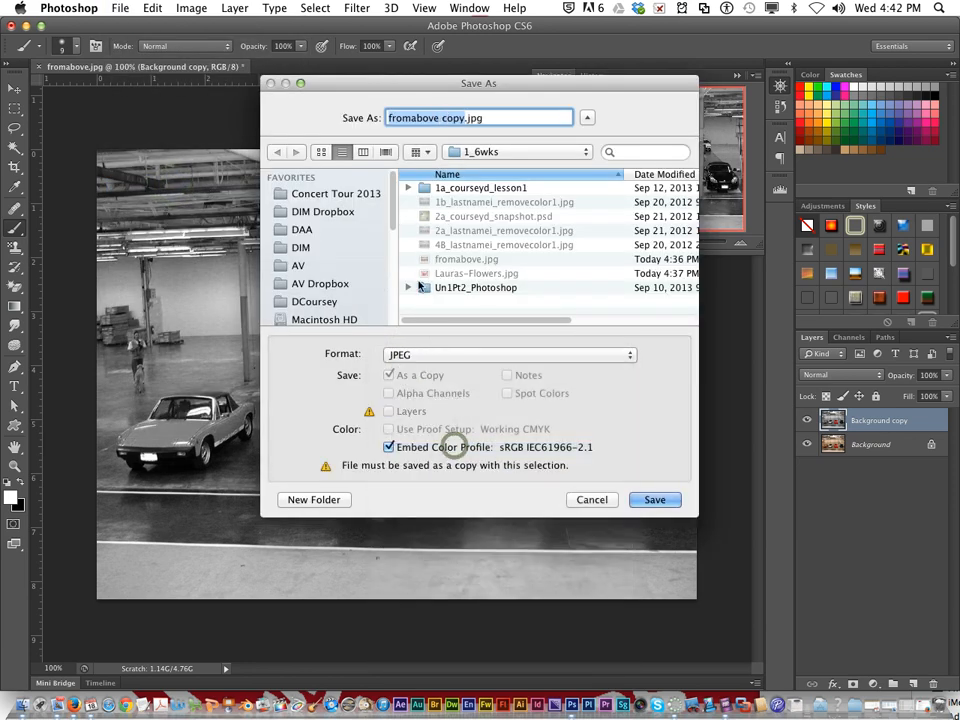
click(590, 153)
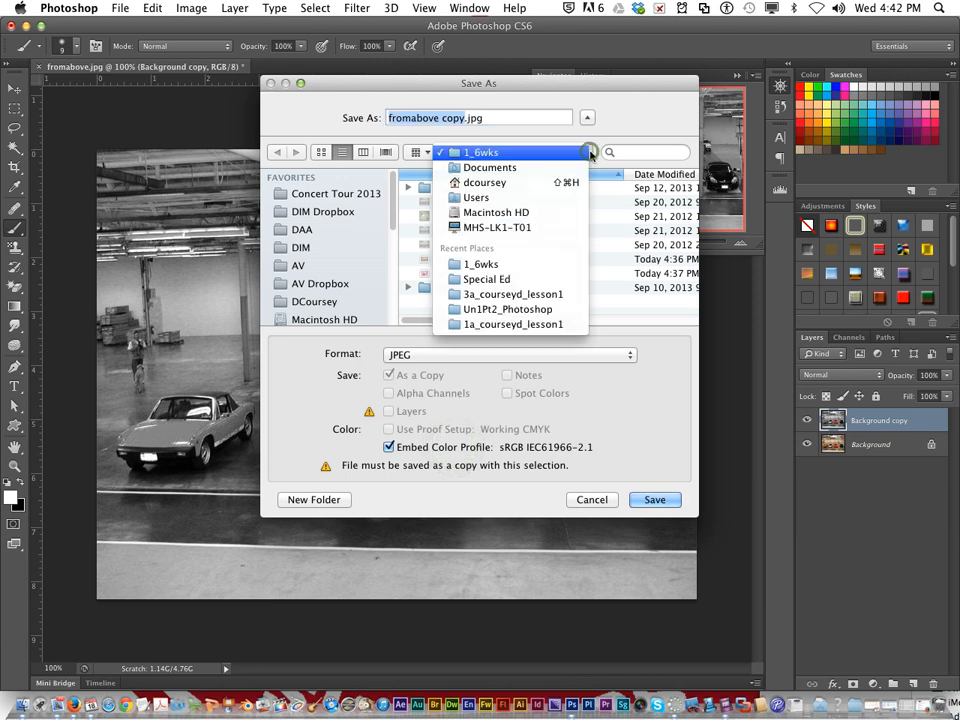
click(639, 119)
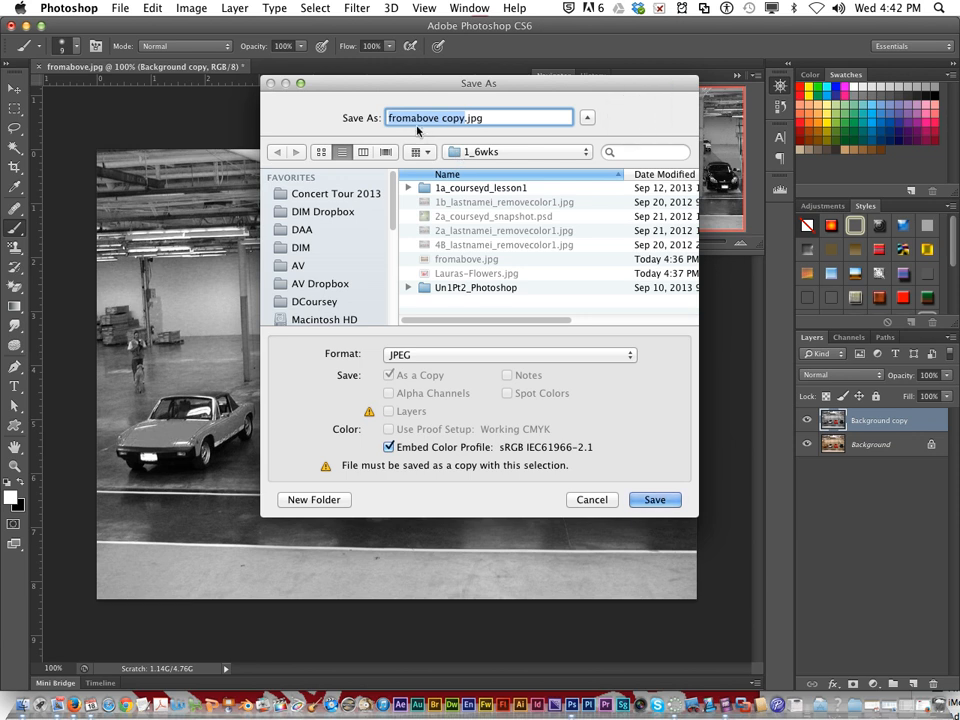
Step: Save the JPEG copy under a name made of 1a_, the student's last name and first initial, and _removecolor1
text(1)
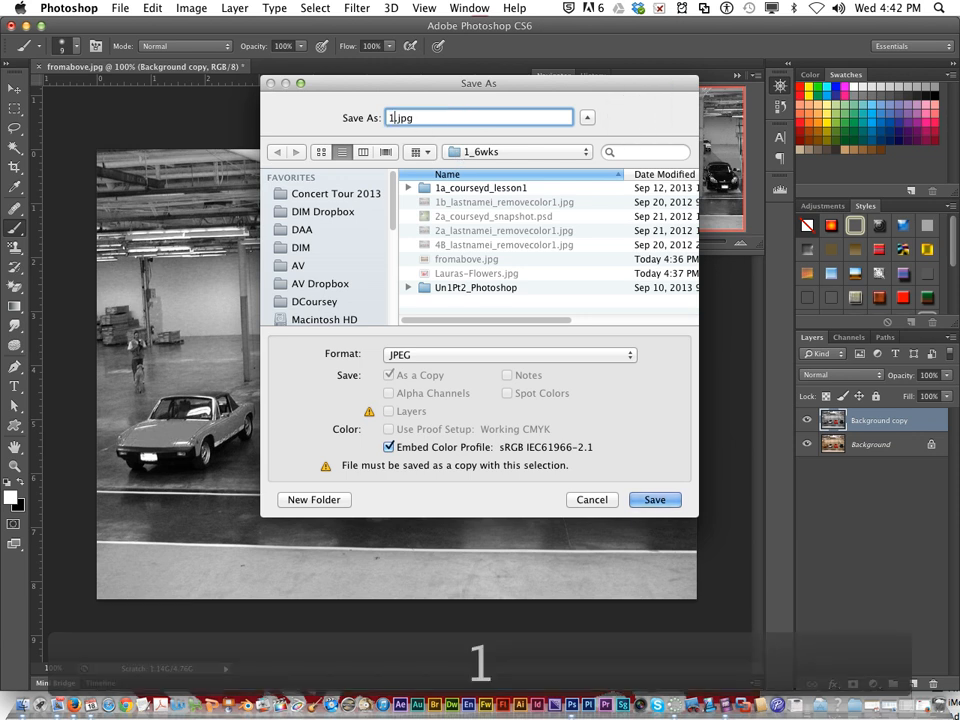
text(a)
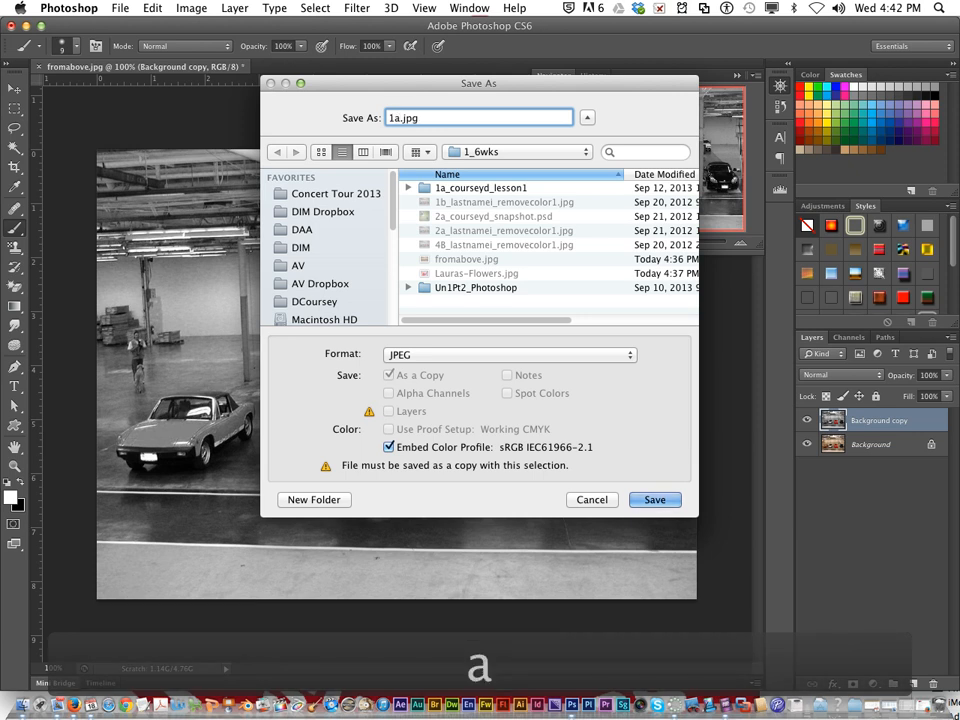
text(_)
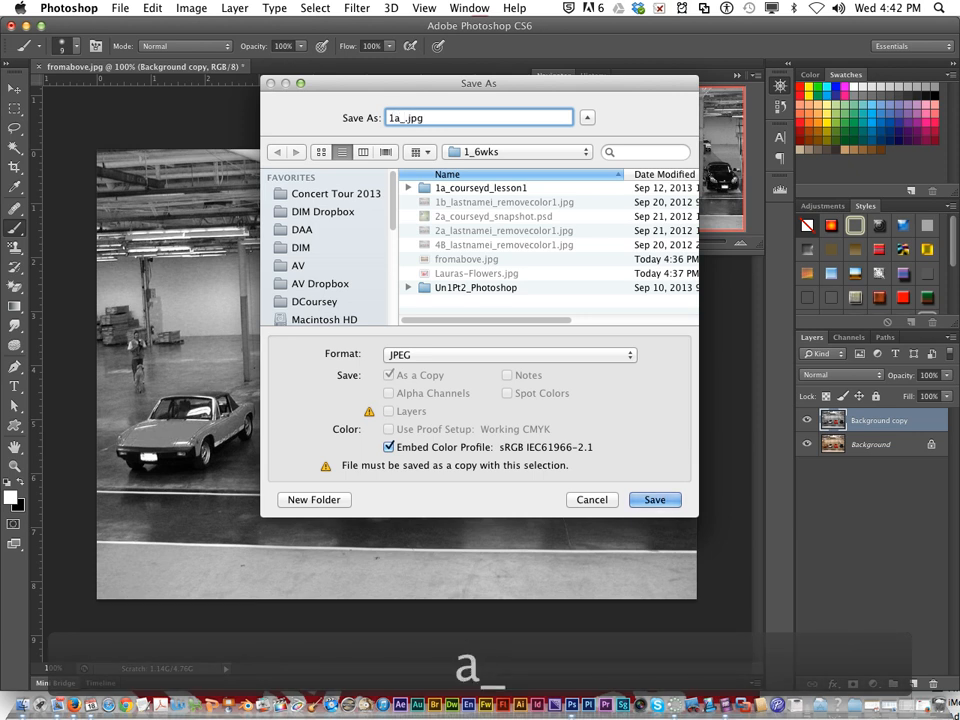
text(course)
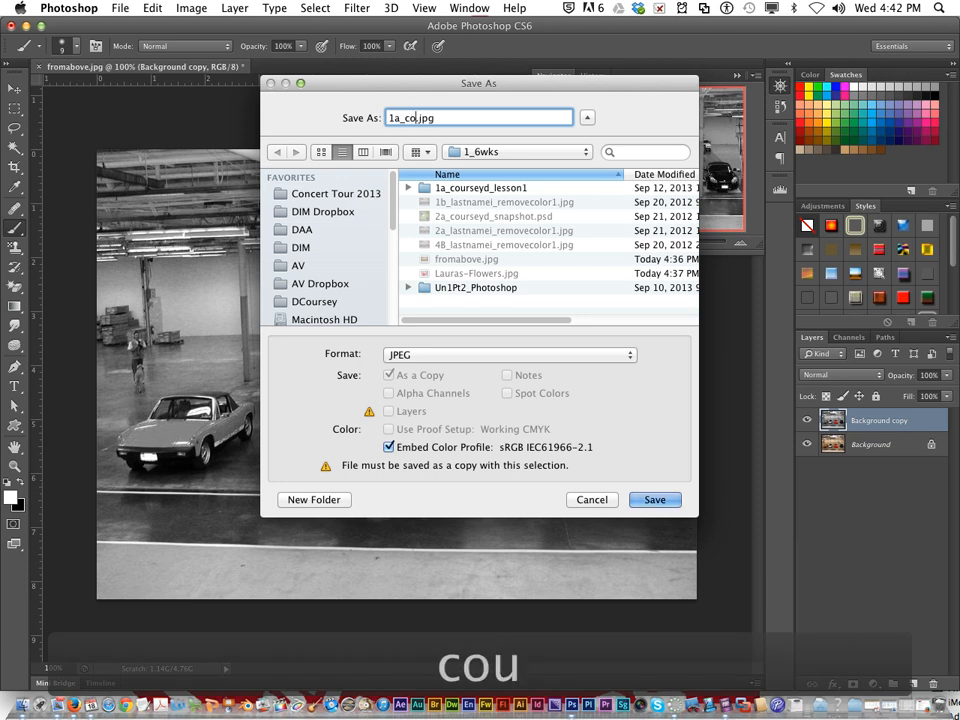
text(yd)
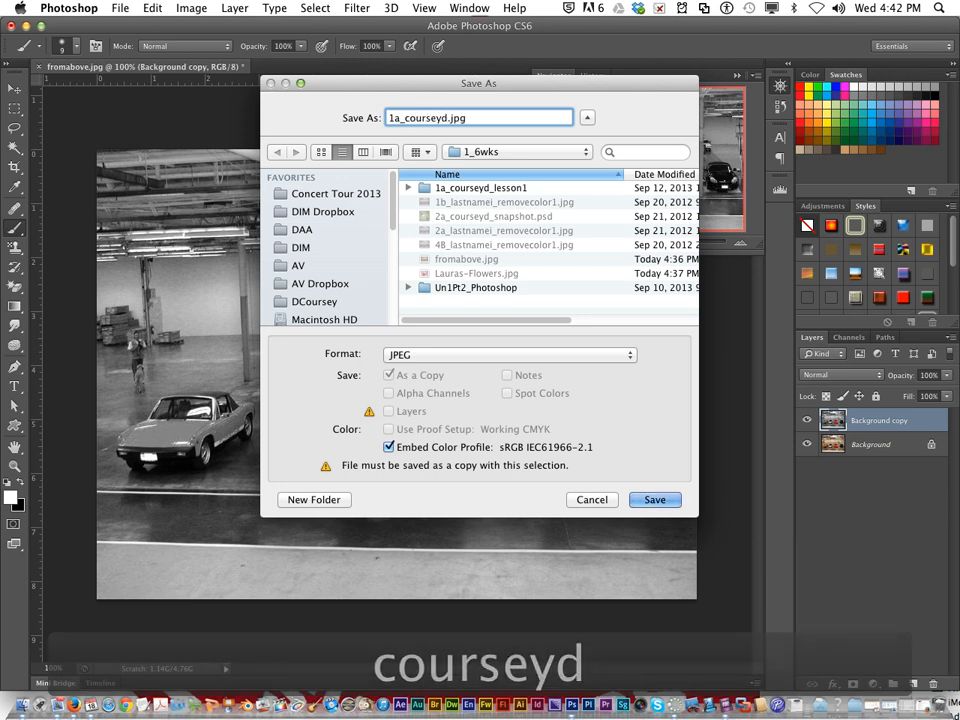
text(_removec)
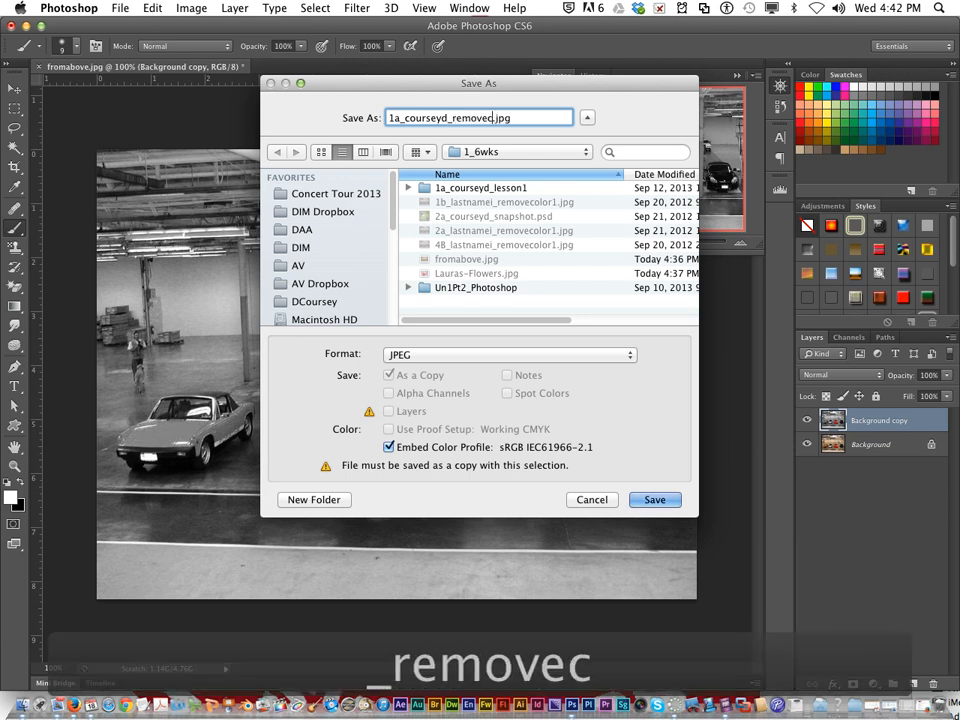
text(olor1)
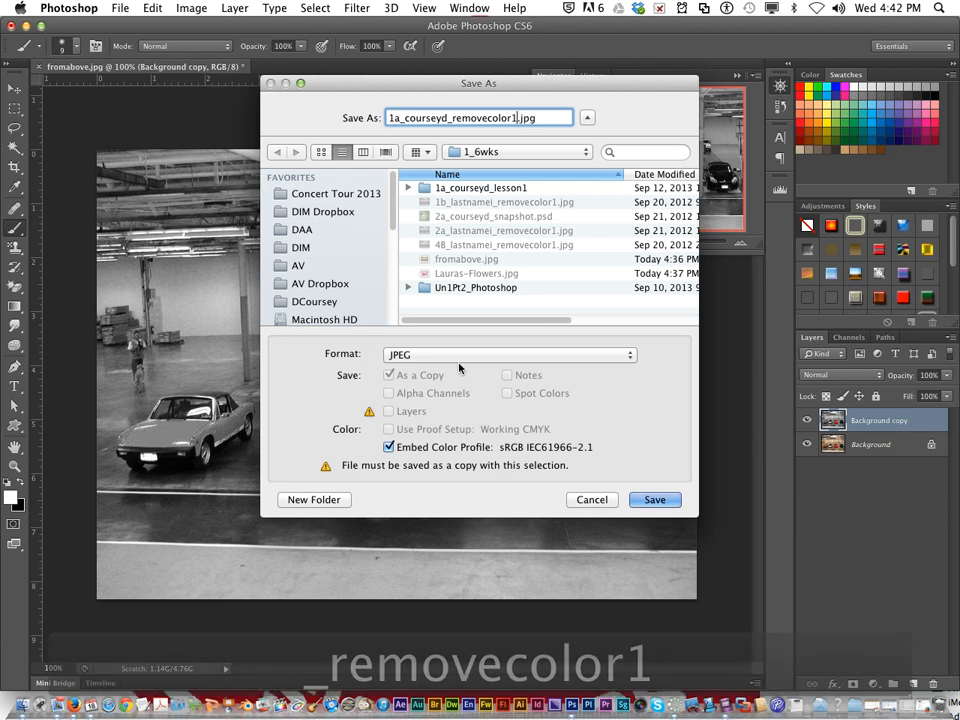
click(657, 499)
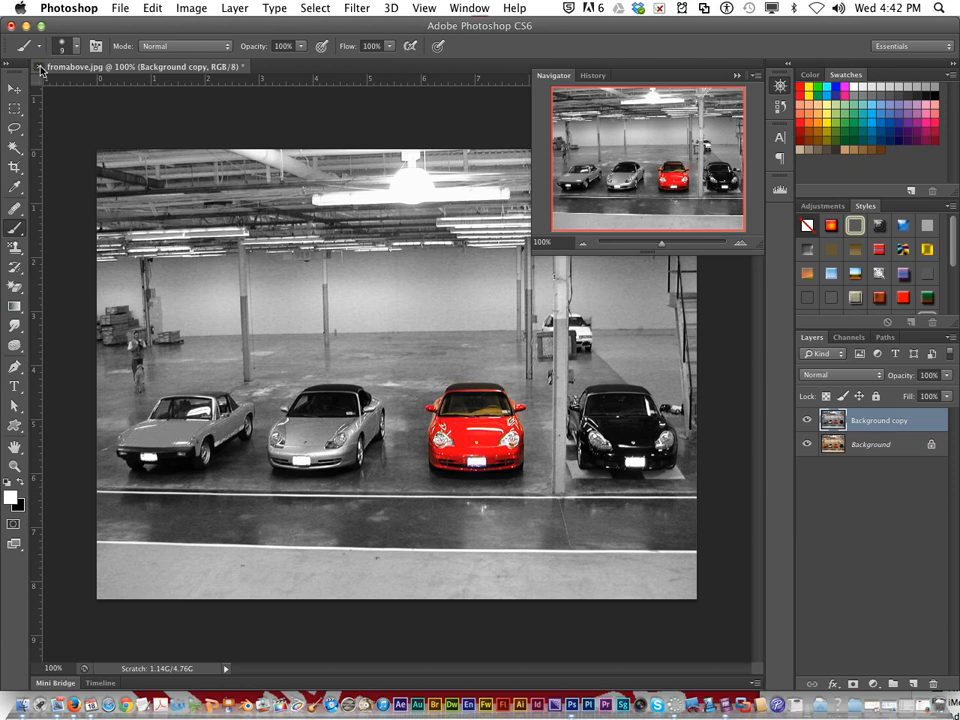
Step: Close fromabove.jpg without saving changes to the original
key(super+w)
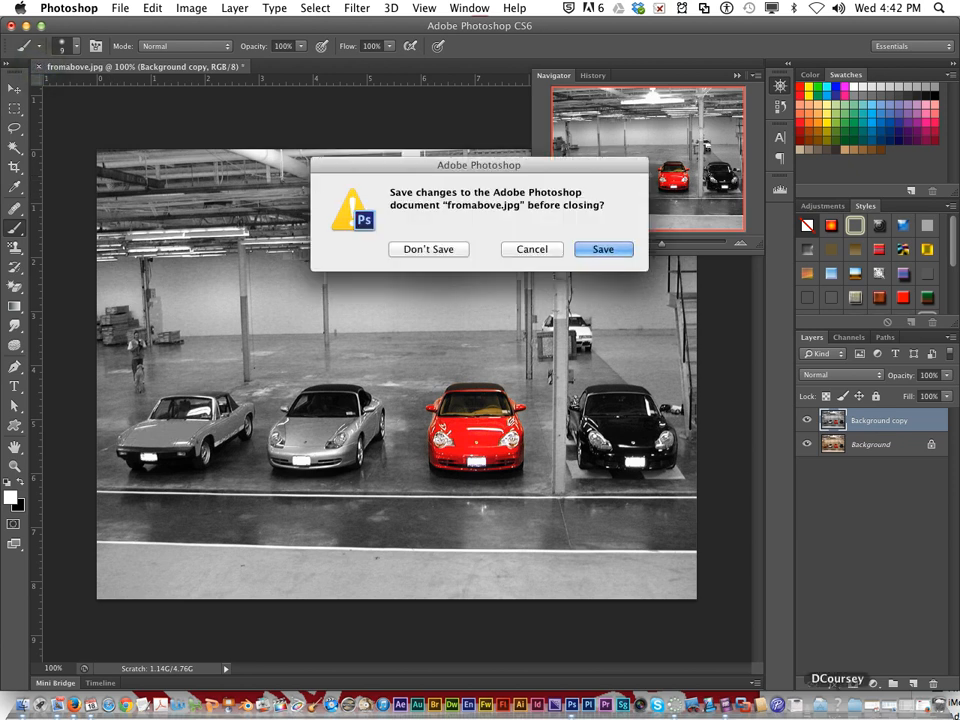
click(440, 249)
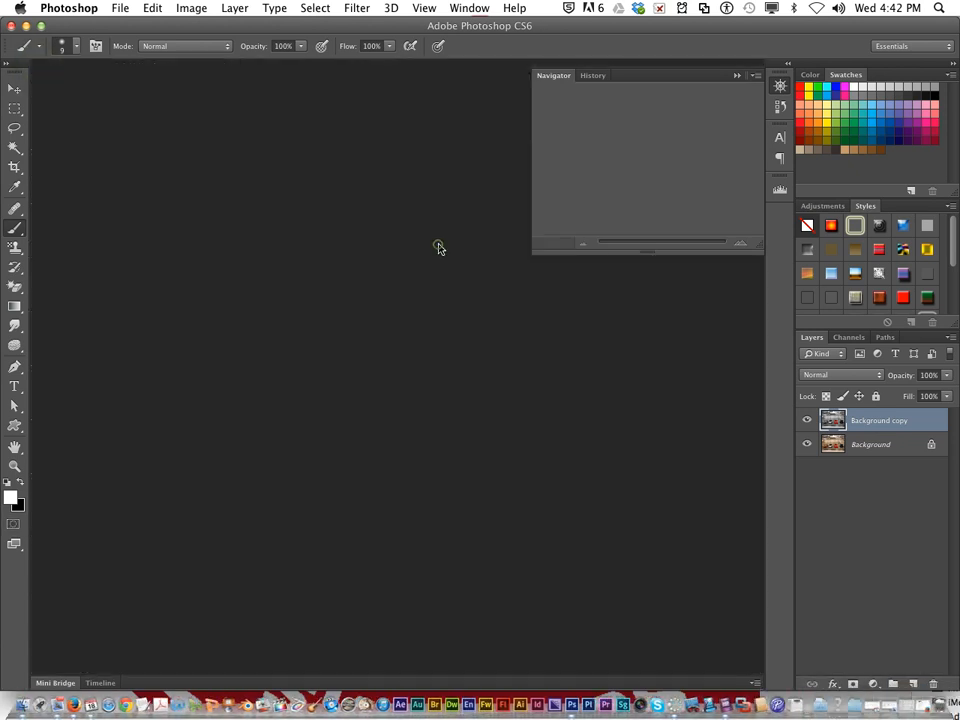
Step: Switch to Finder, bring its window fully into view and open the 1_6wks folder in Documents
click(14, 698)
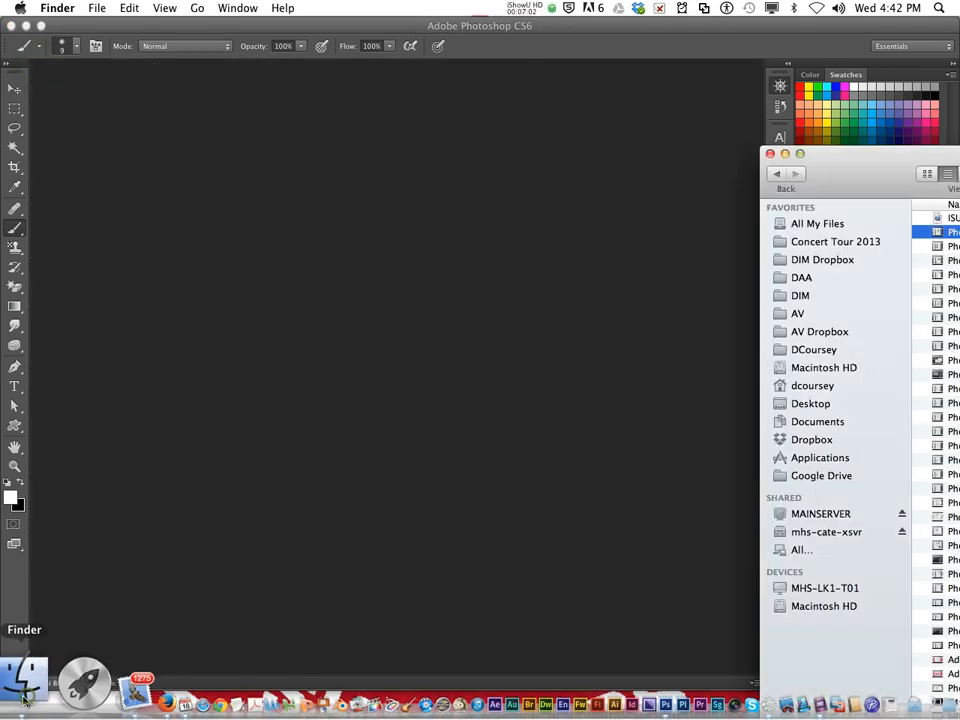
drag(849, 167, 151, 38)
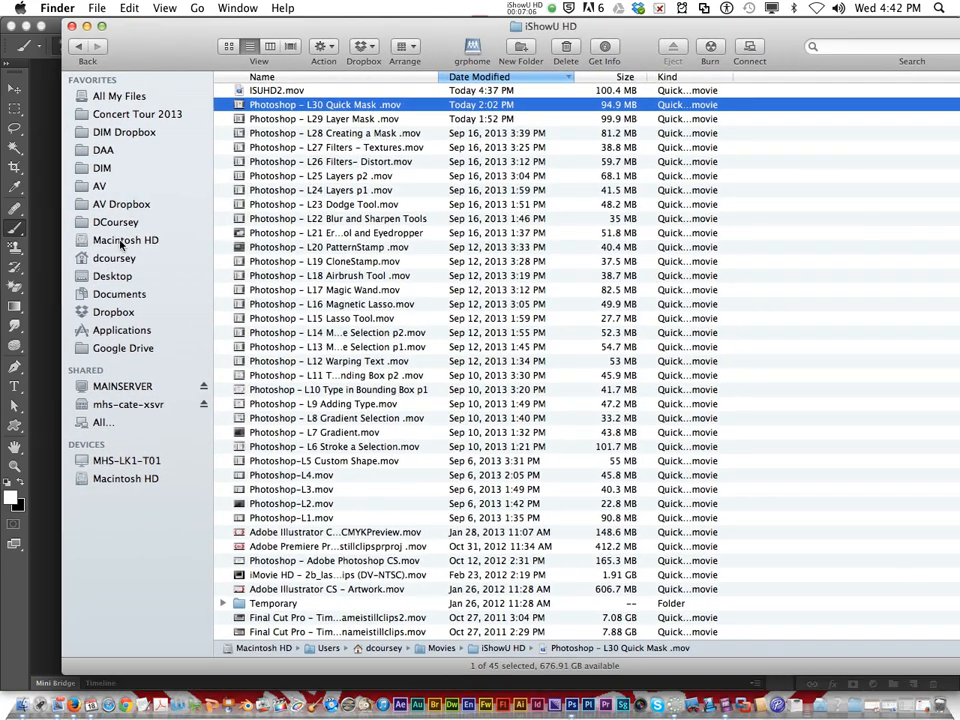
click(119, 293)
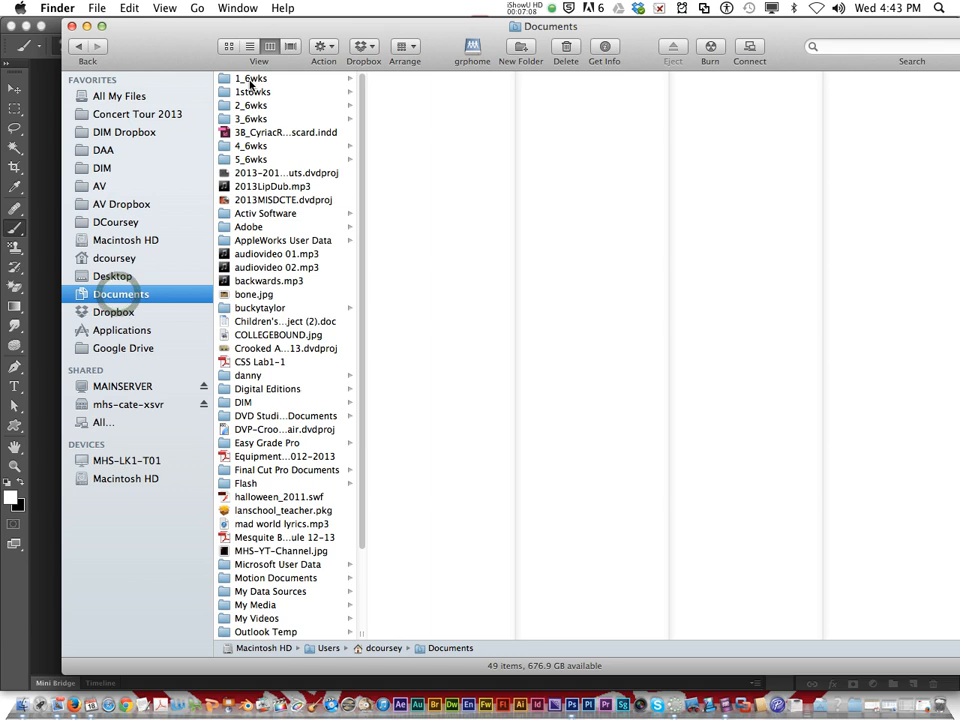
click(251, 79)
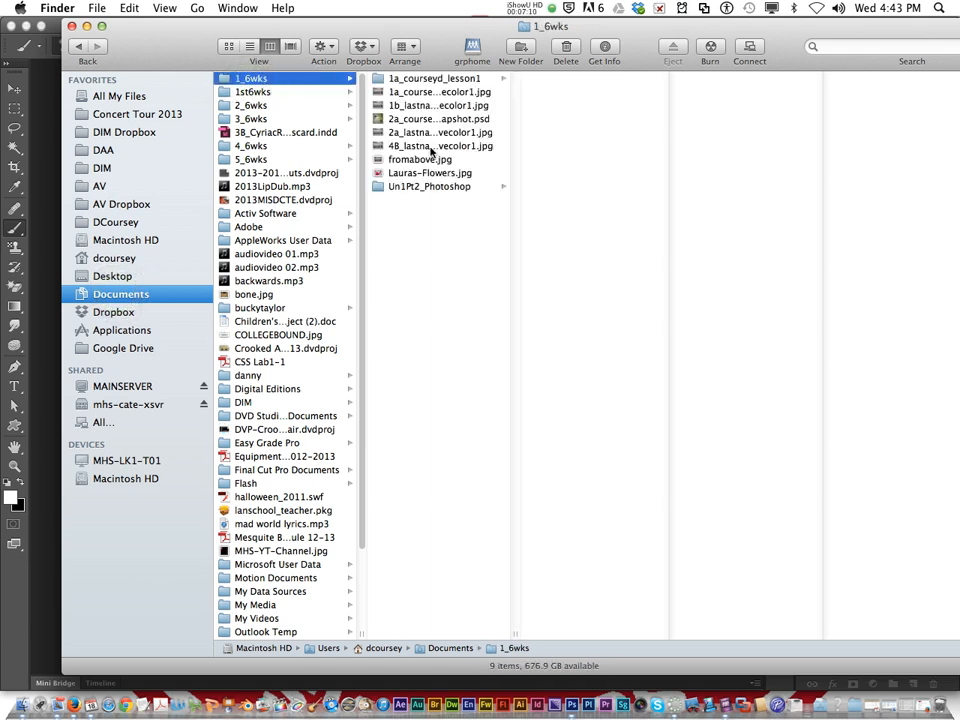
Step: Preview the saved 1a removecolor1 JPEG, close the preview and reposition the window to show the whole image
click(422, 96)
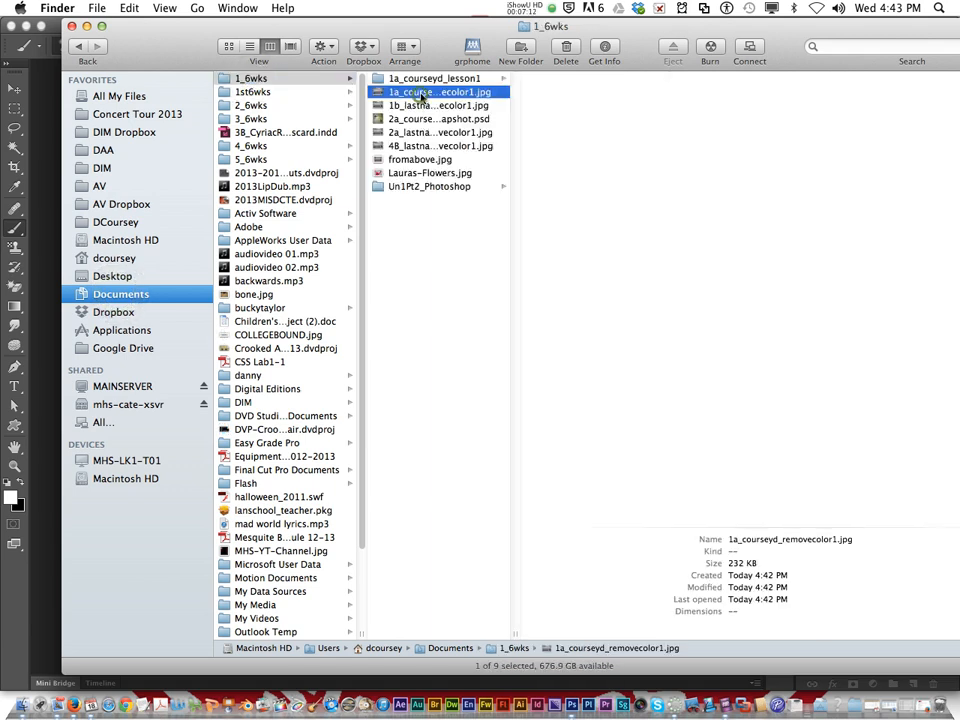
key(space)
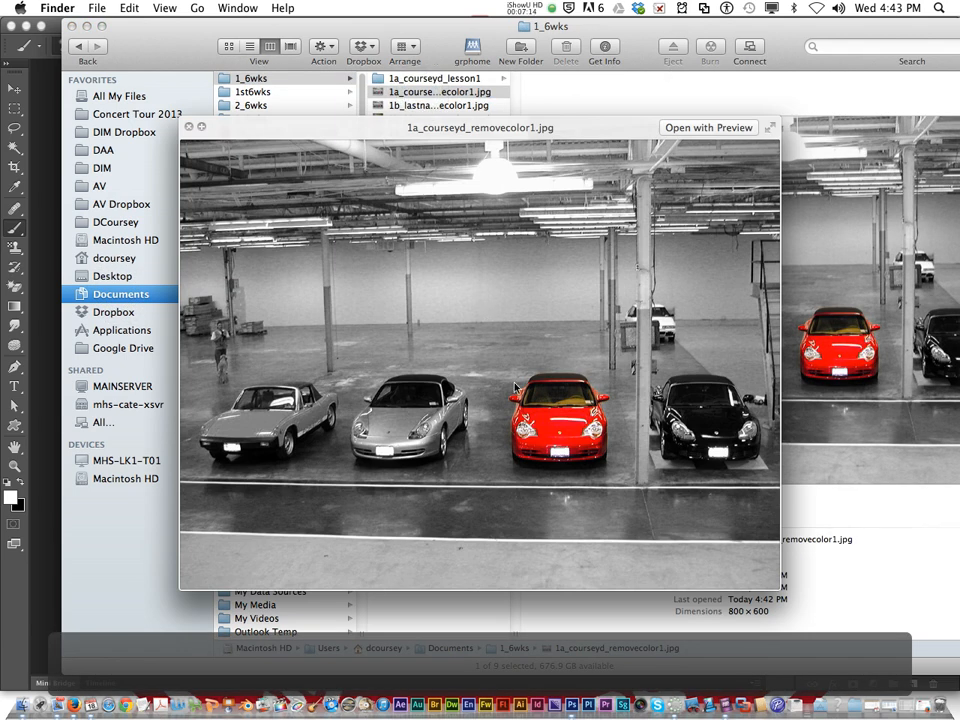
key(space)
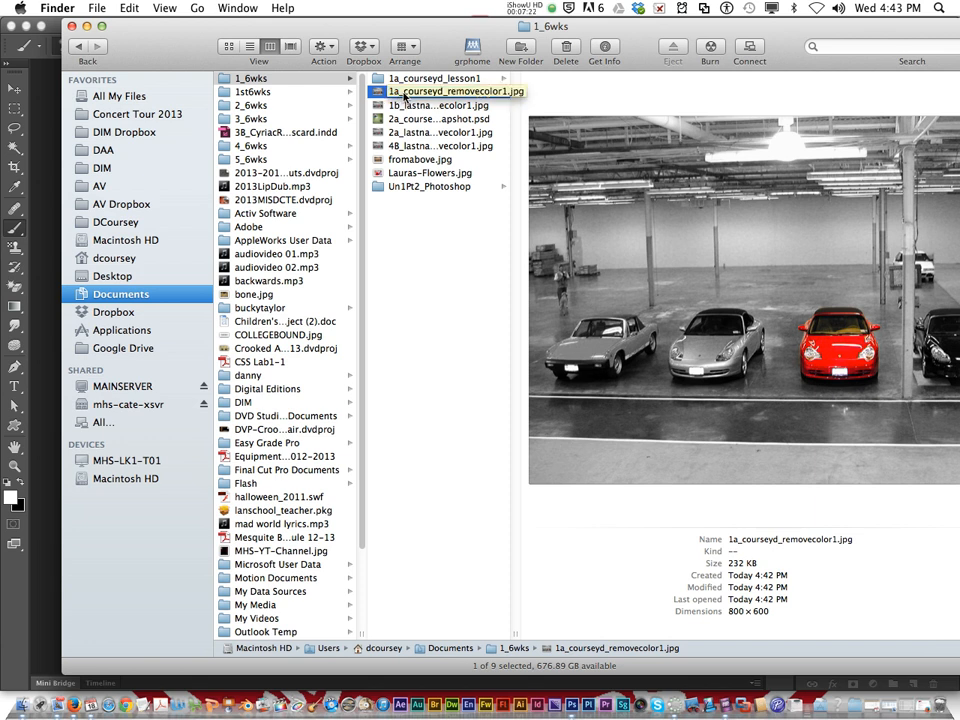
drag(405, 96, 71, 141)
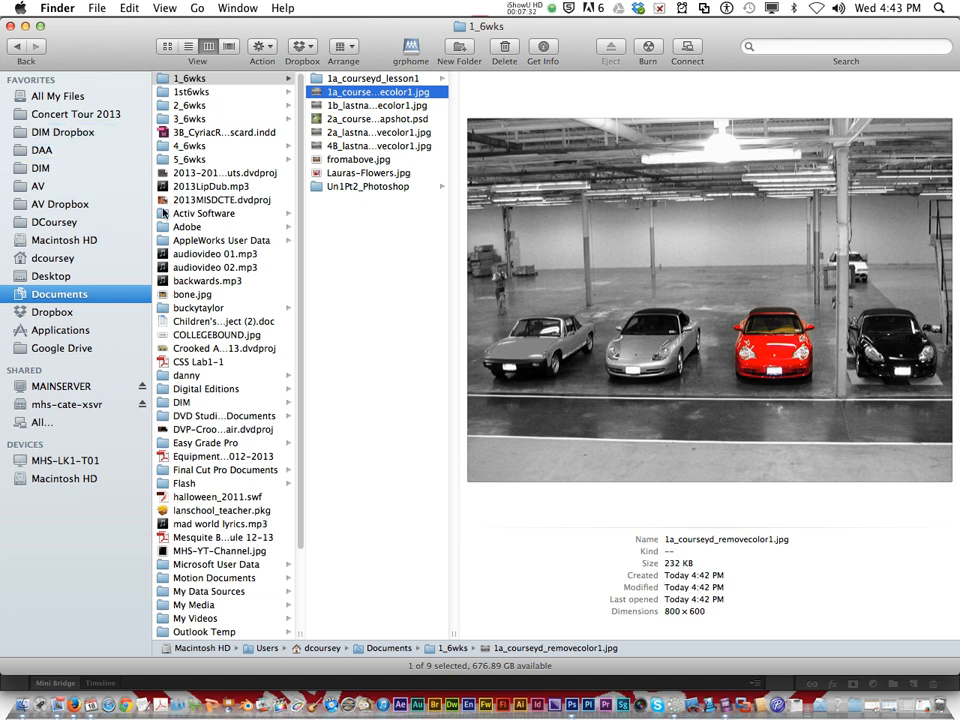